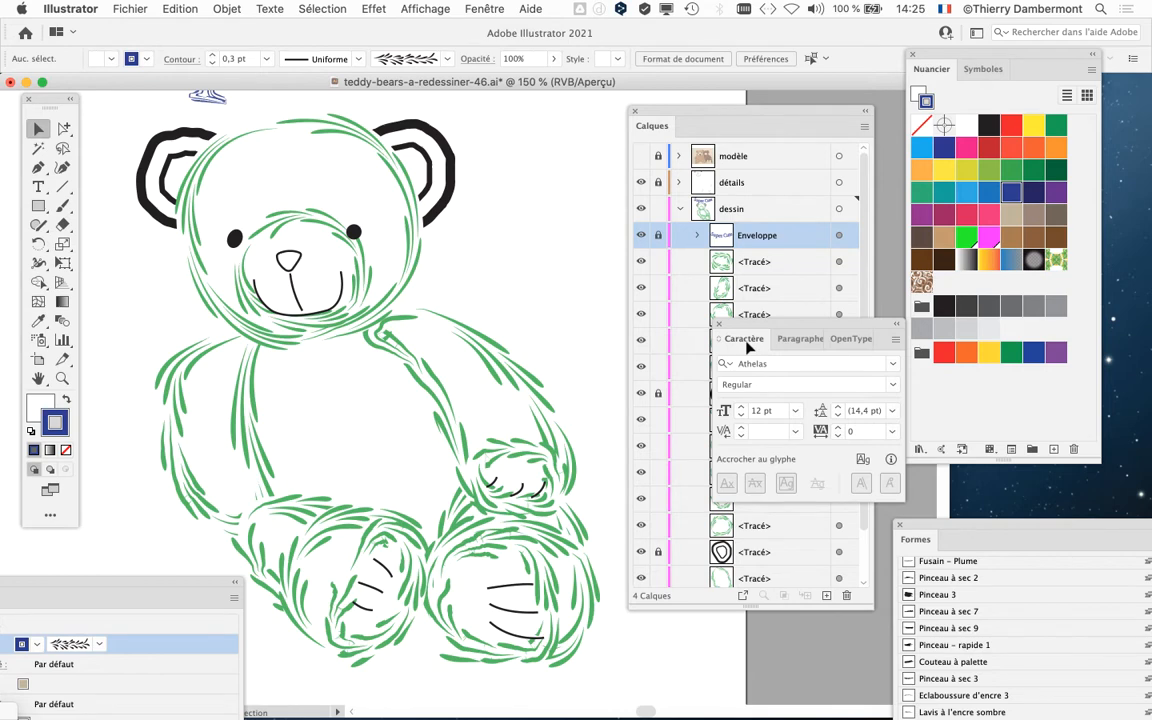
scroll(538, 544, "up", 2)
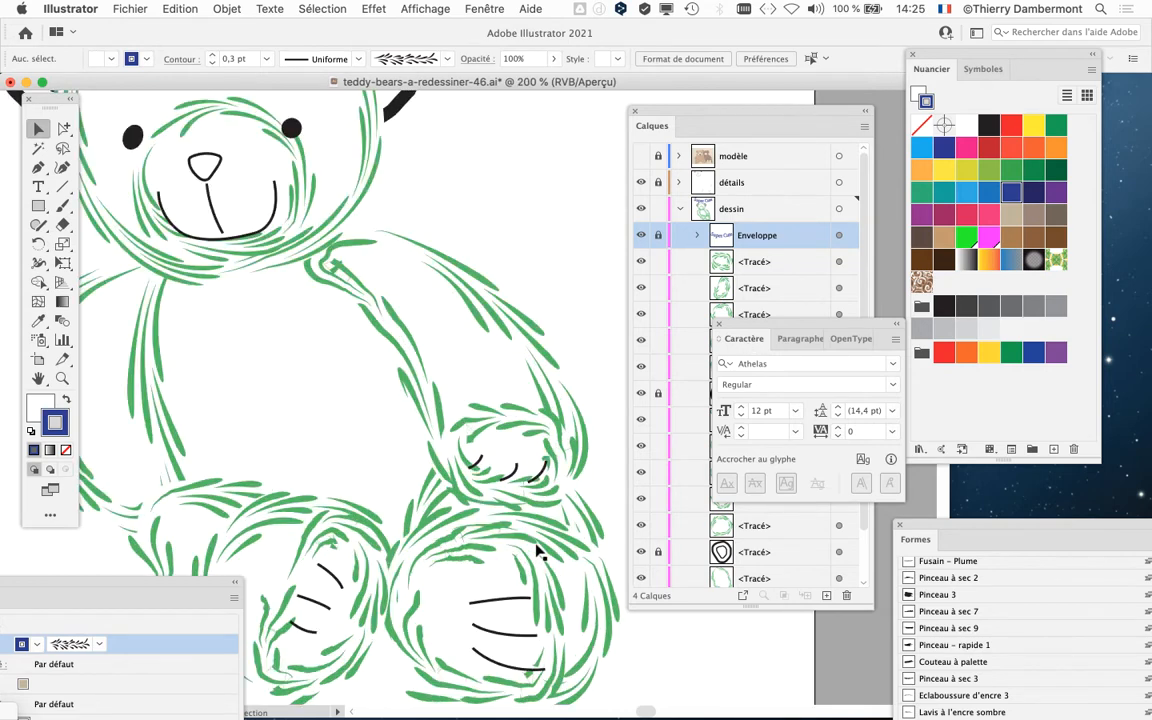
left_click_drag(511, 431, 385, 343)
scroll(385, 343, "down", 1)
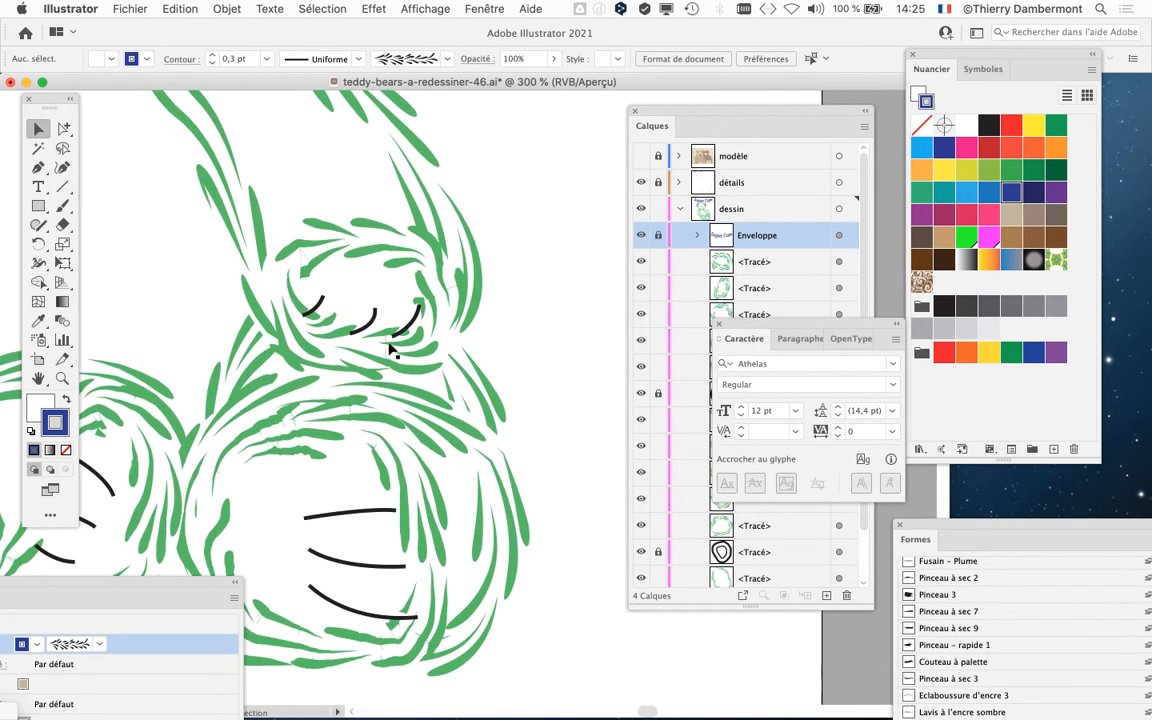
scroll(418, 412, "down", 1)
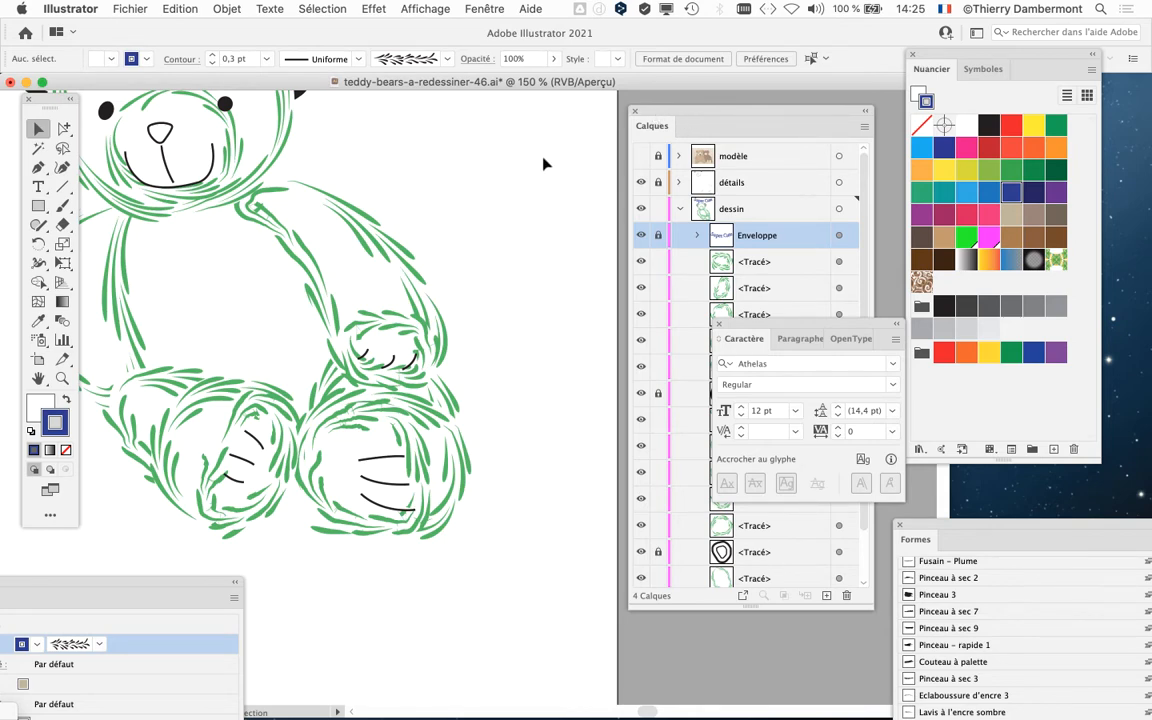
Switch to Finder and open creation-brushe-04.ai from the teddy bear 12 folder in Illustrator.
key("super+Tab")
key("super+Tab")
key("super+Tab")
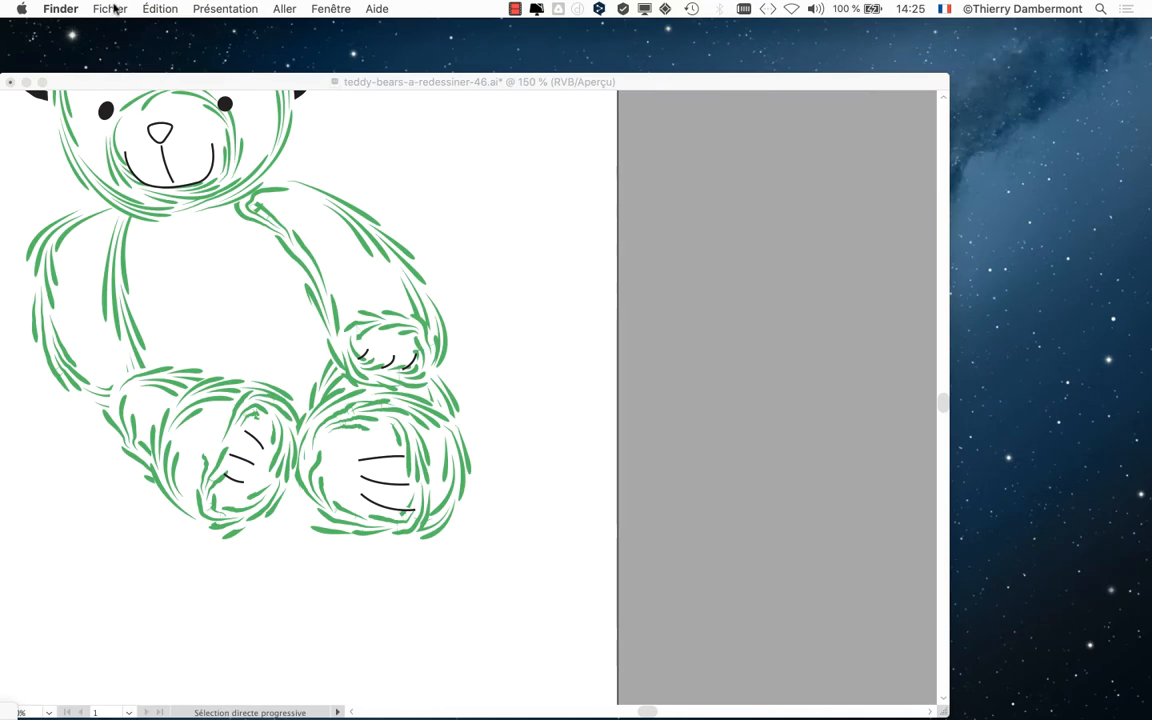
left_click(115, 8)
left_click(150, 31)
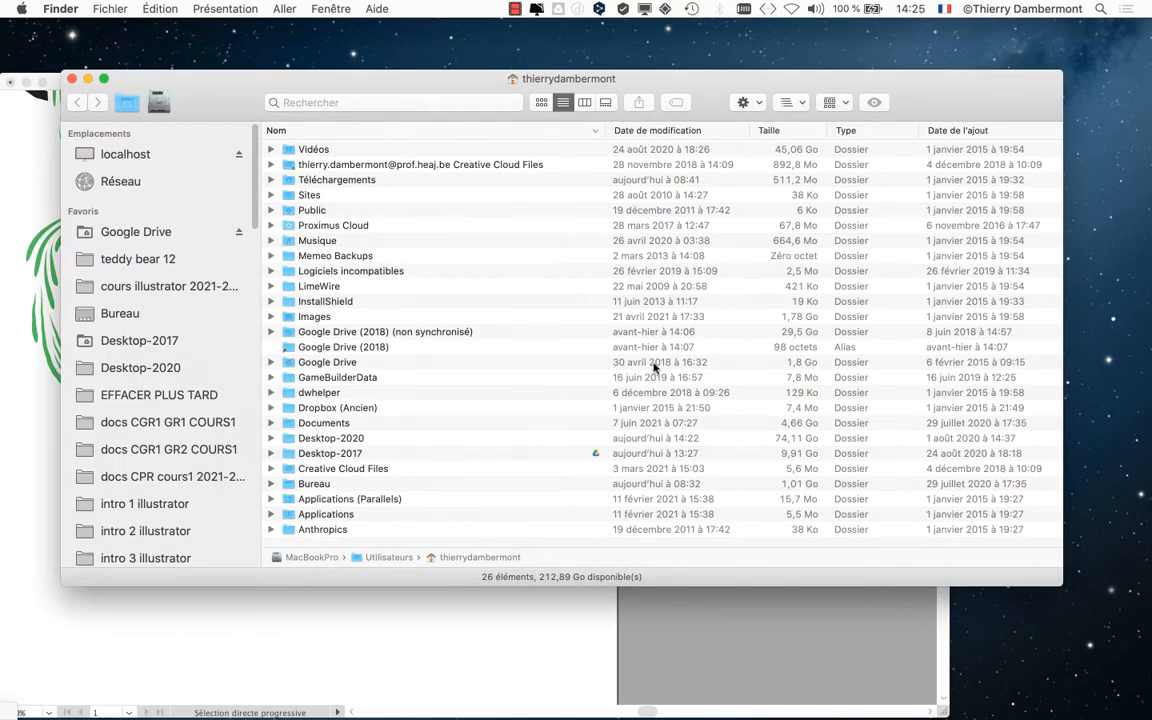
left_click(157, 262)
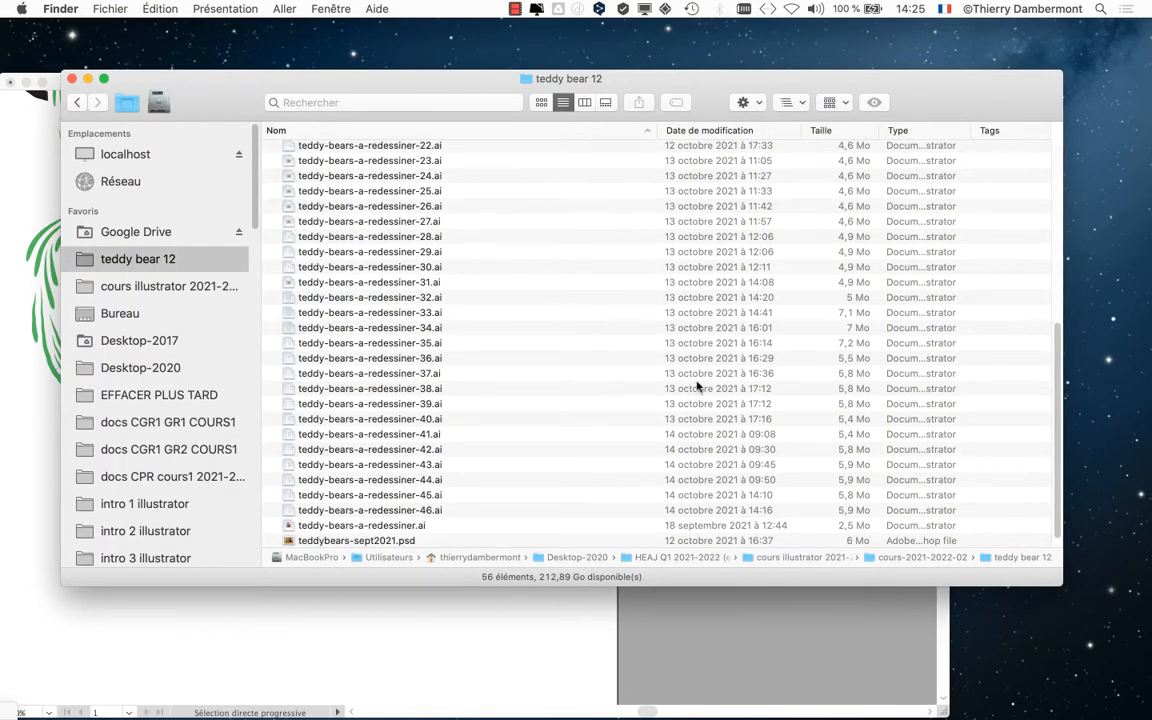
scroll(697, 386, "up", 10)
left_click(345, 195)
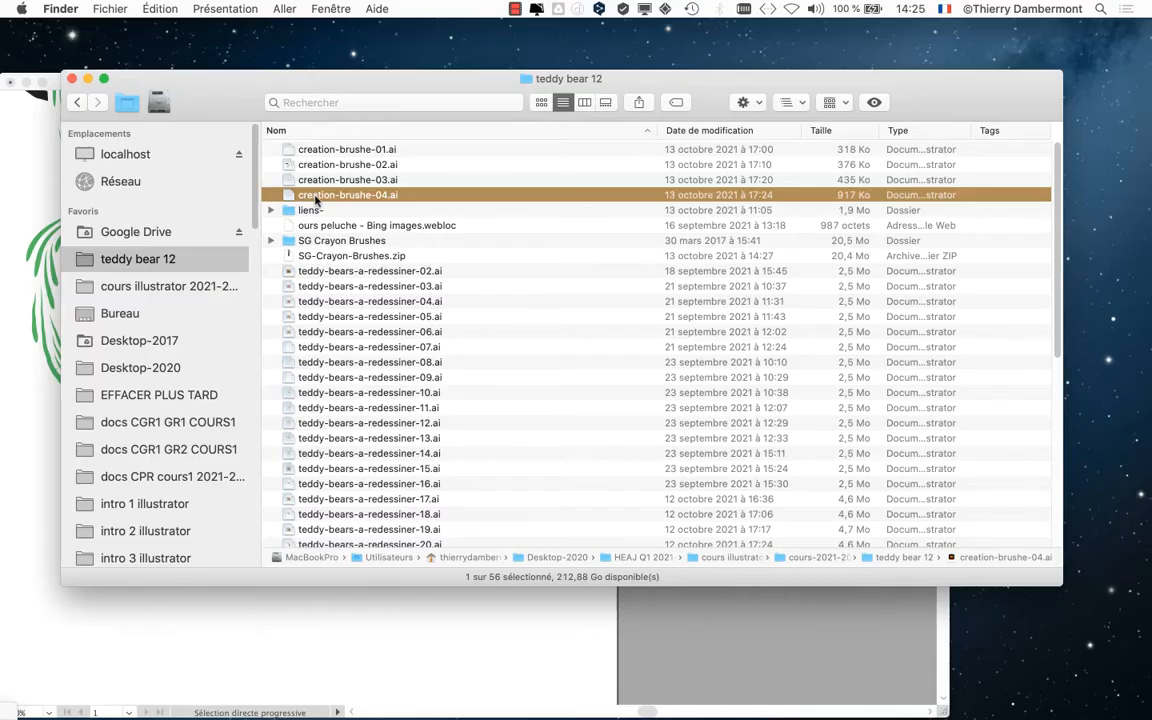
double_click(287, 197)
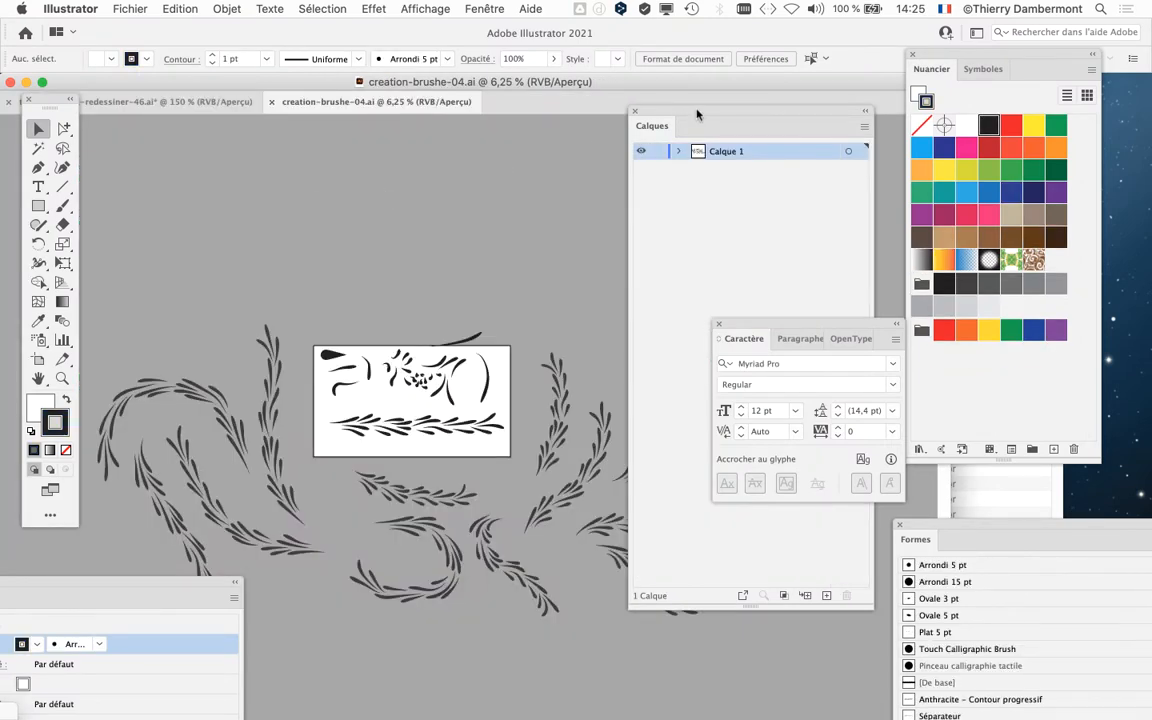
Move the layers panel off the artwork and examine the individual strokes that make up the horizontal leaf branch on the artboard.
left_click_drag(697, 114, 810, 96)
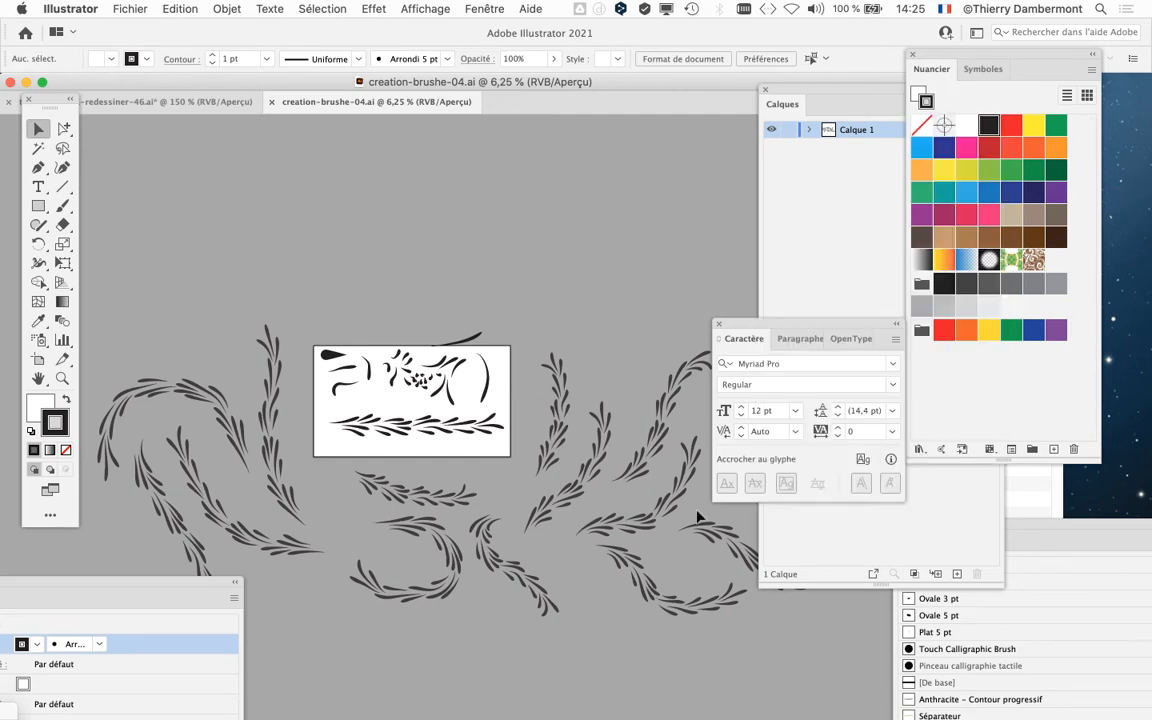
key("super+minus")
left_click_drag(514, 420, 337, 269)
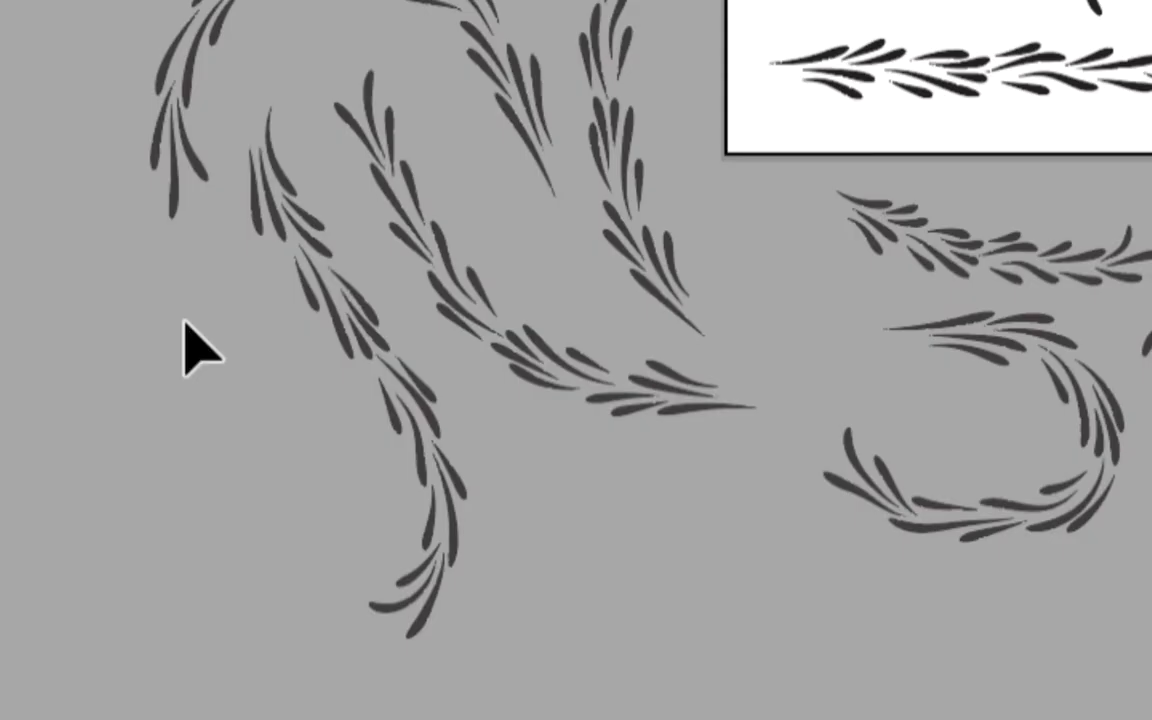
left_click_drag(183, 305, 229, 320)
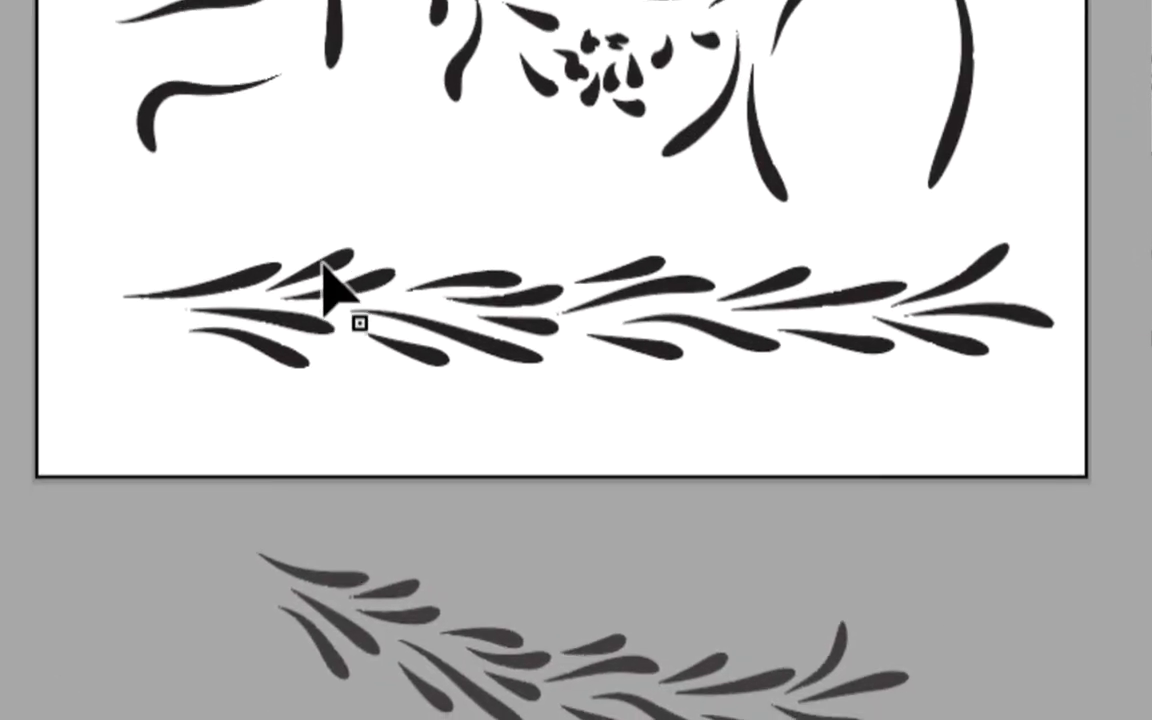
left_click(324, 270)
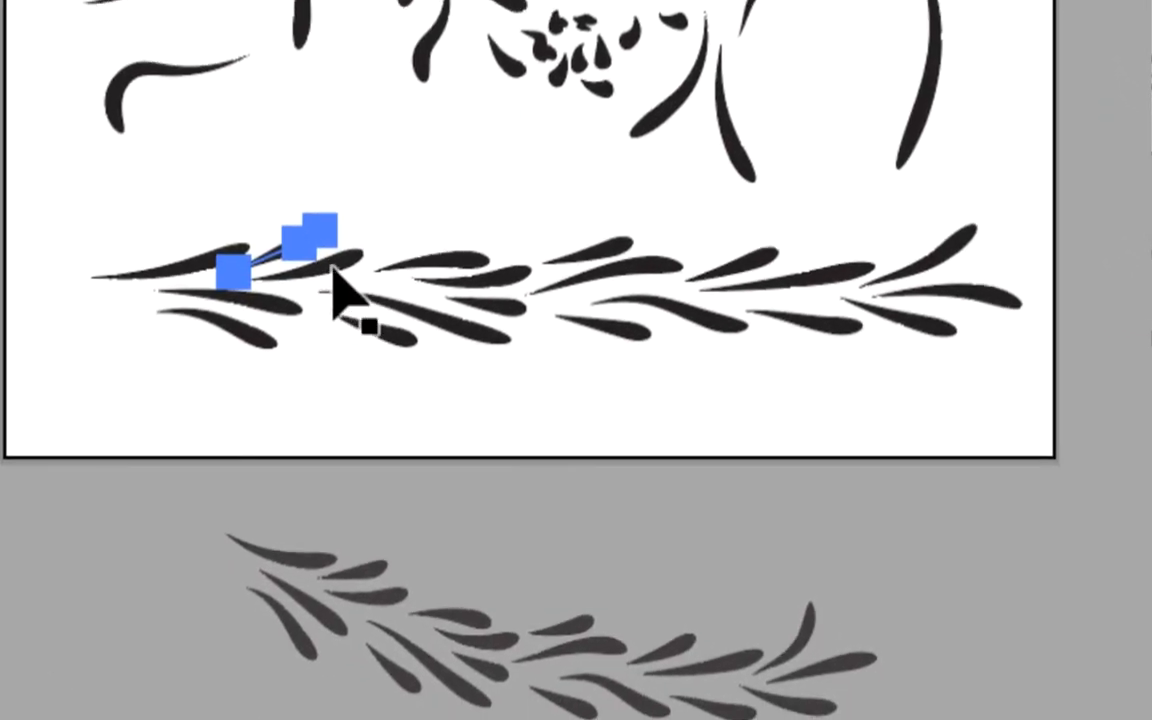
left_click(416, 336)
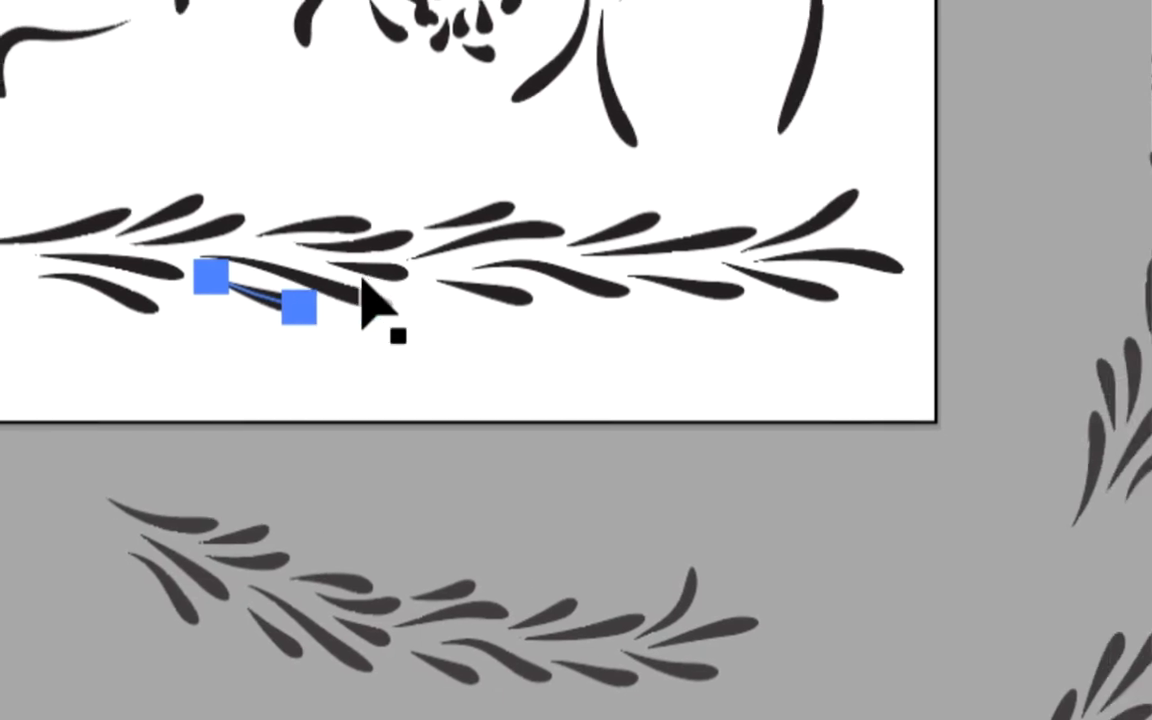
scroll(360, 272, "up", 4)
left_click(371, 270)
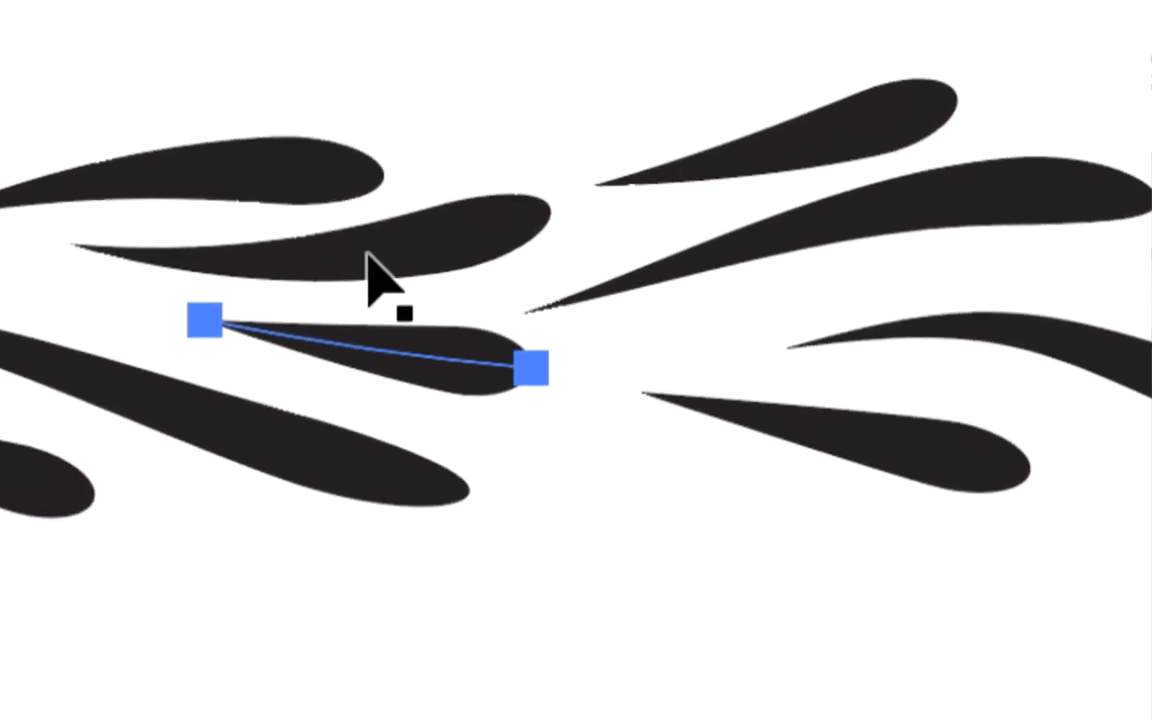
left_click(345, 185)
left_click(232, 118)
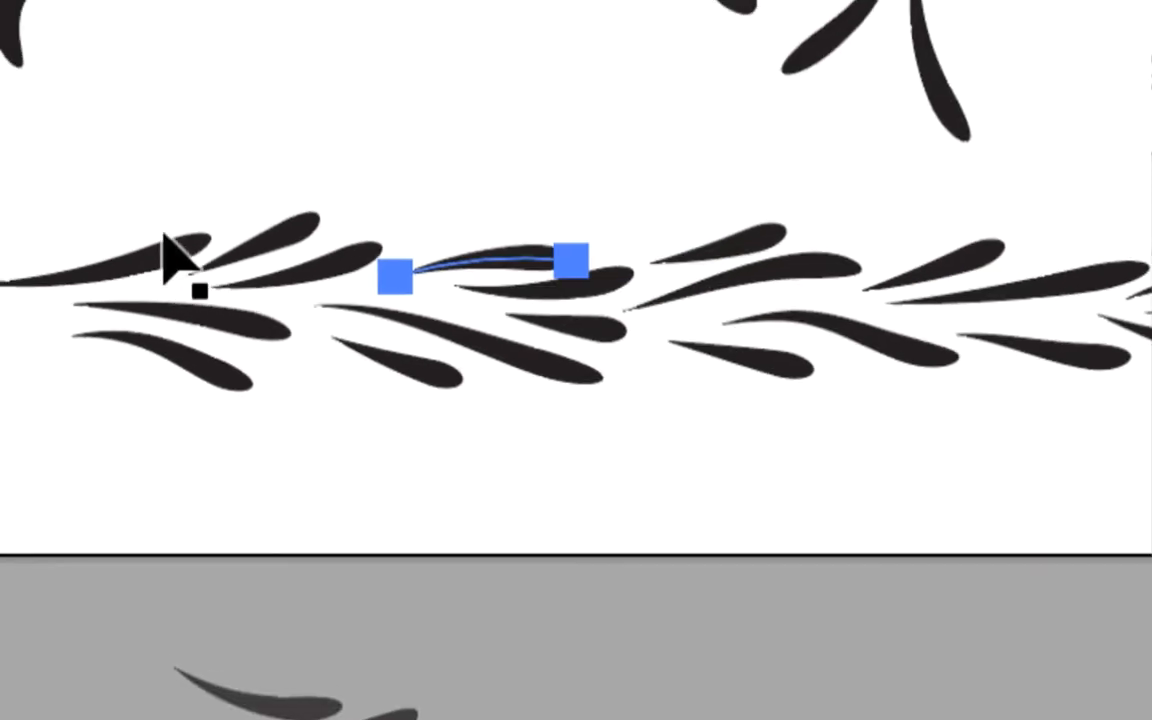
left_click_drag(172, 239, 457, 532)
left_click(420, 455)
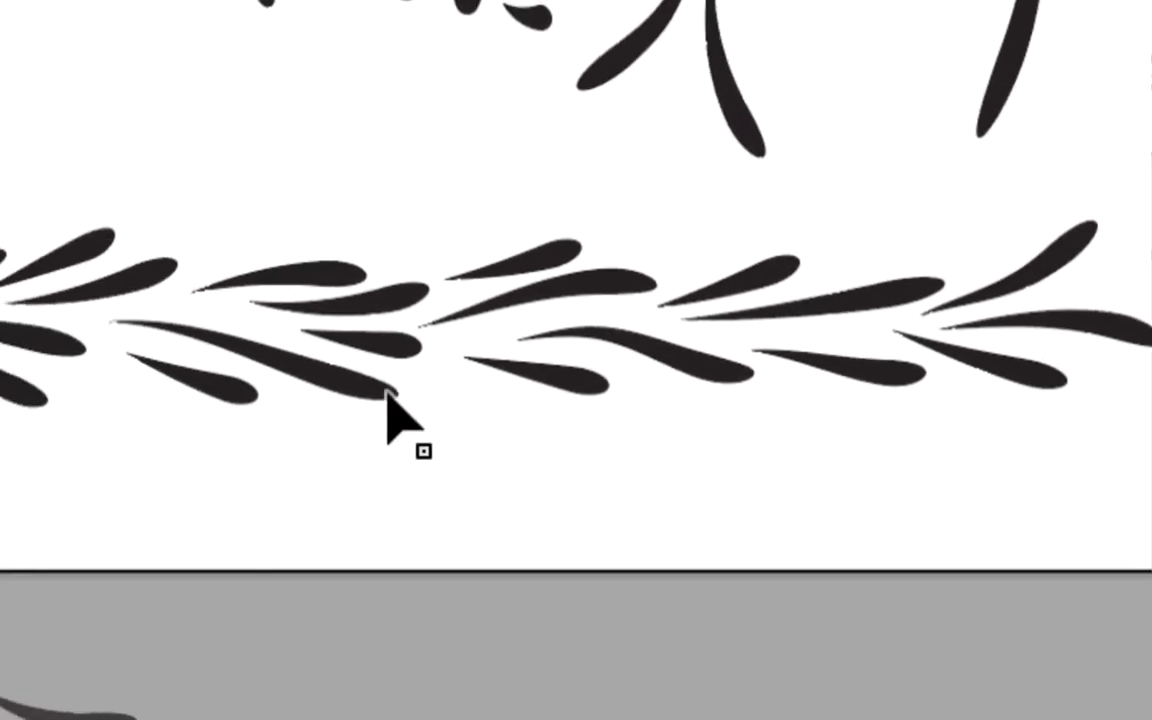
left_click(346, 379)
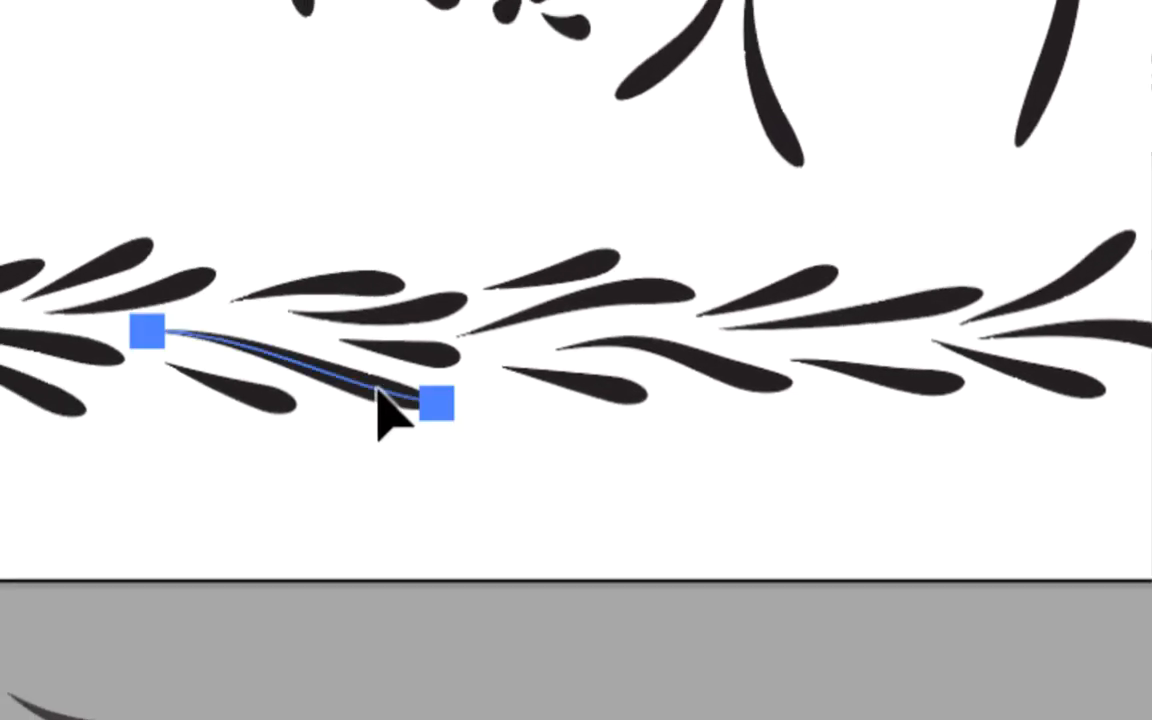
left_click(329, 415)
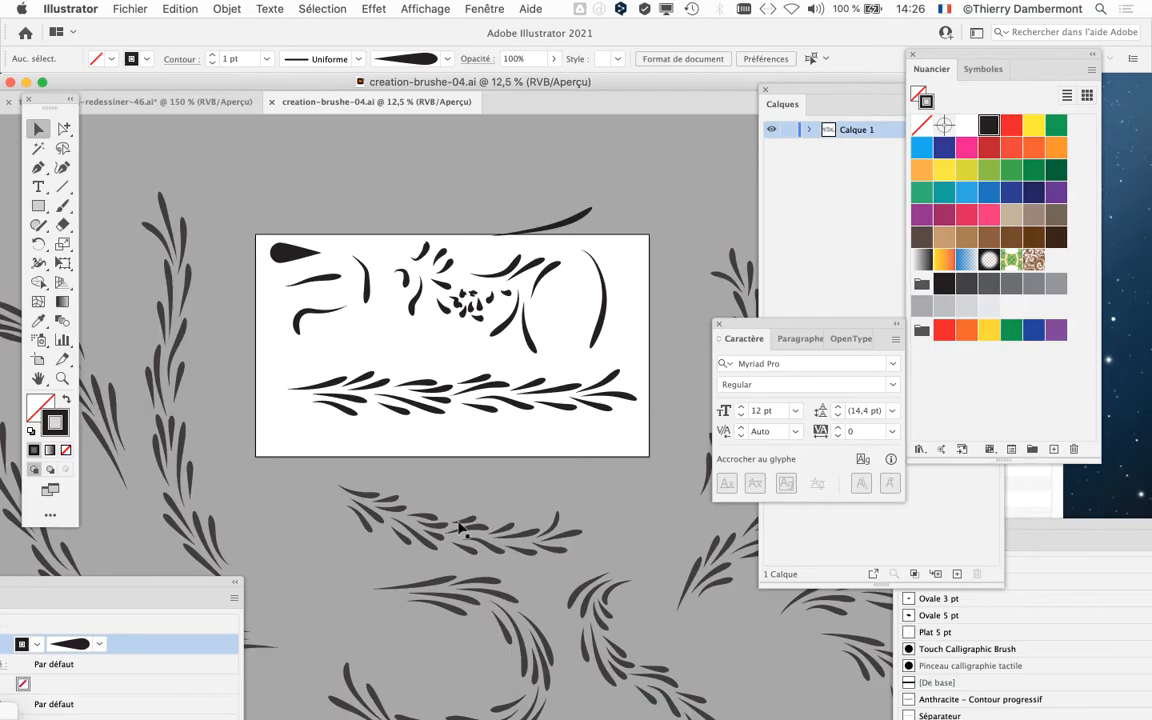
Select the curved branch just below the artboard and display its anchor points with the Direct Selection tool.
mouse_move(471, 554)
left_mouse_down()
mouse_move(414, 271)
mouse_move(318, 318)
left_mouse_up()
scroll(395, 267, "up", 2)
left_click(374, 240)
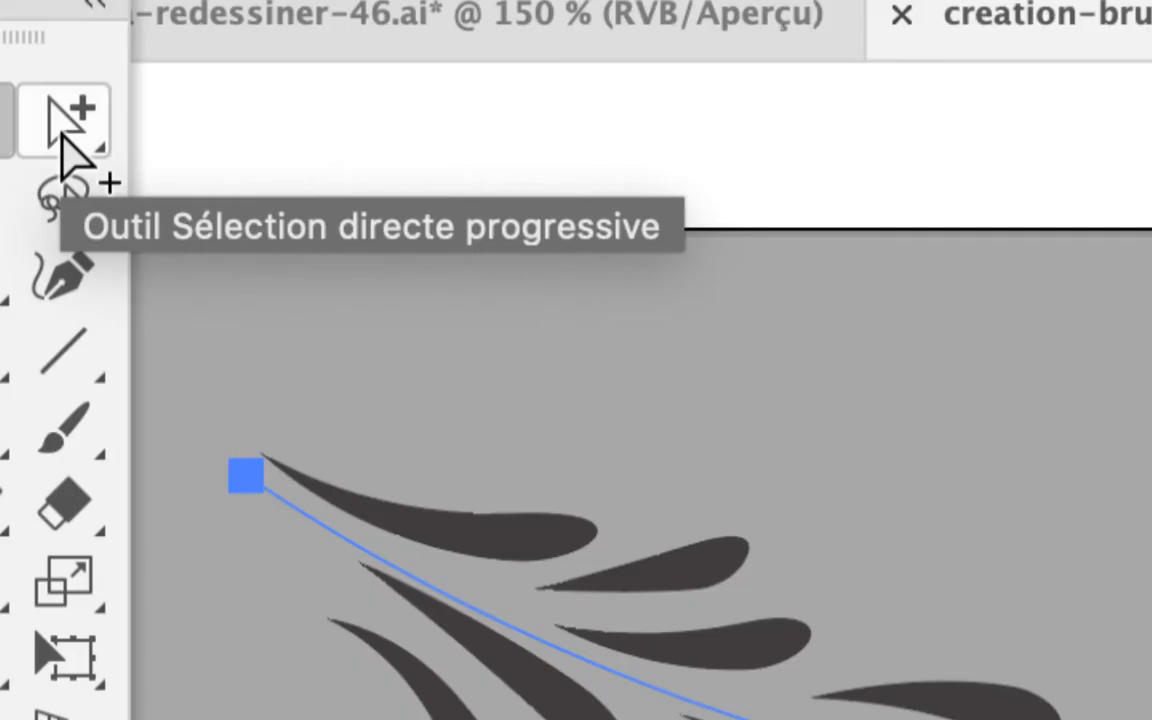
left_click(62, 132)
left_click(88, 150)
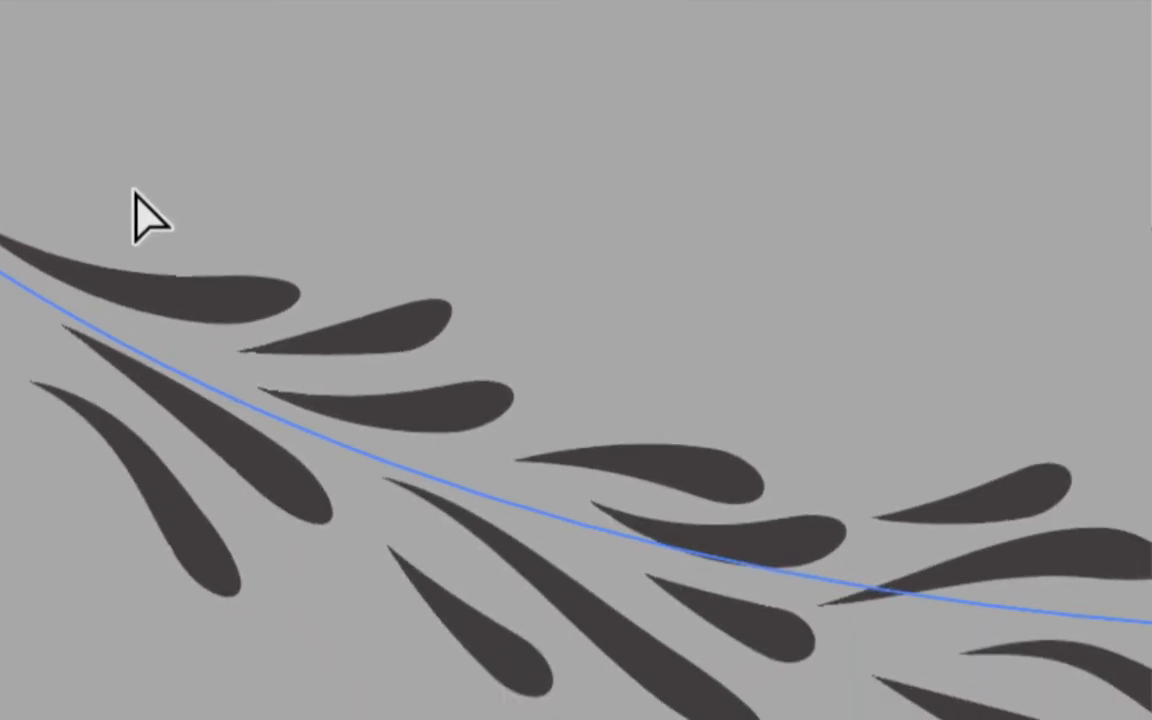
left_click(429, 438)
left_click(499, 624)
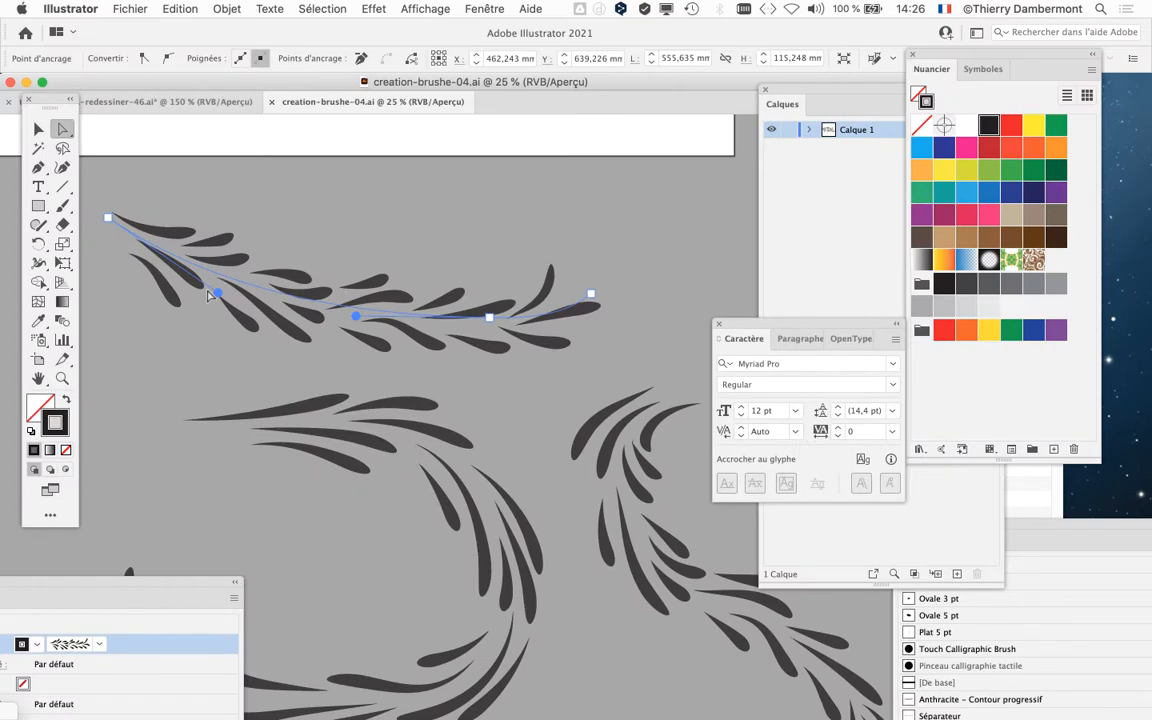
Reshape the branch below the artboard into a wave by repositioning its three anchor points and the direction handle of its starting anchor.
mouse_move(592, 305)
left_mouse_down()
mouse_move(589, 200)
mouse_move(679, 231)
left_mouse_up()
left_click_drag(489, 318, 443, 207)
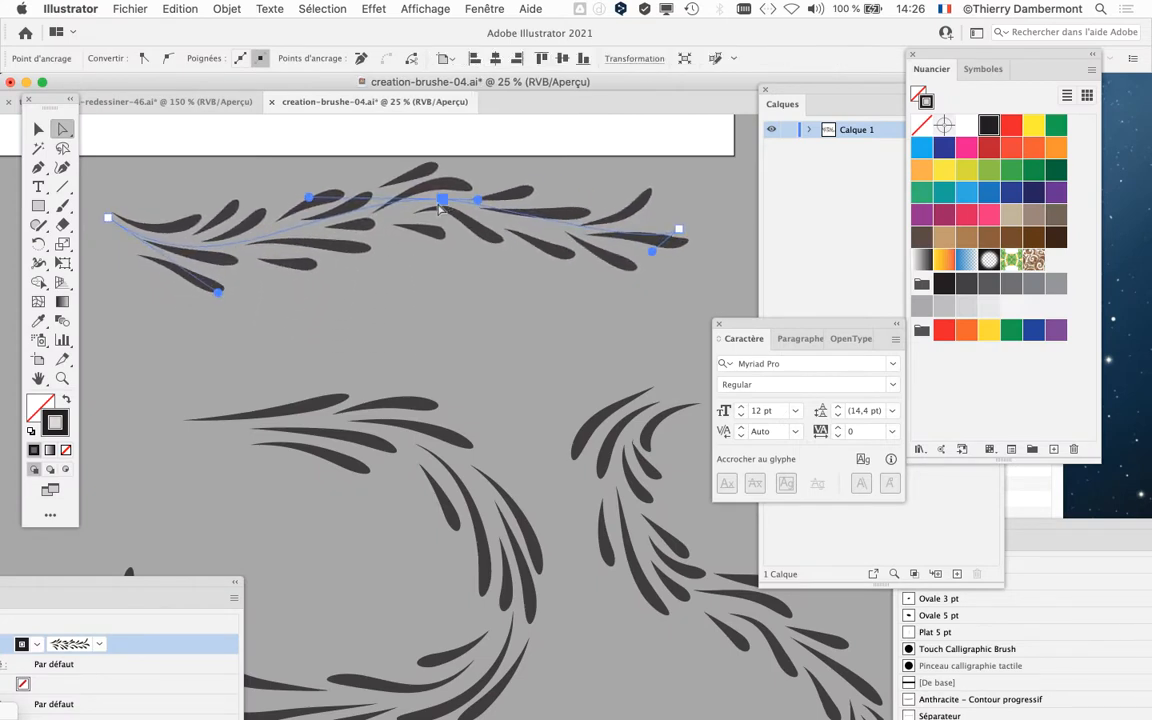
mouse_move(108, 222)
left_mouse_down()
mouse_move(172, 327)
mouse_move(187, 332)
left_mouse_up()
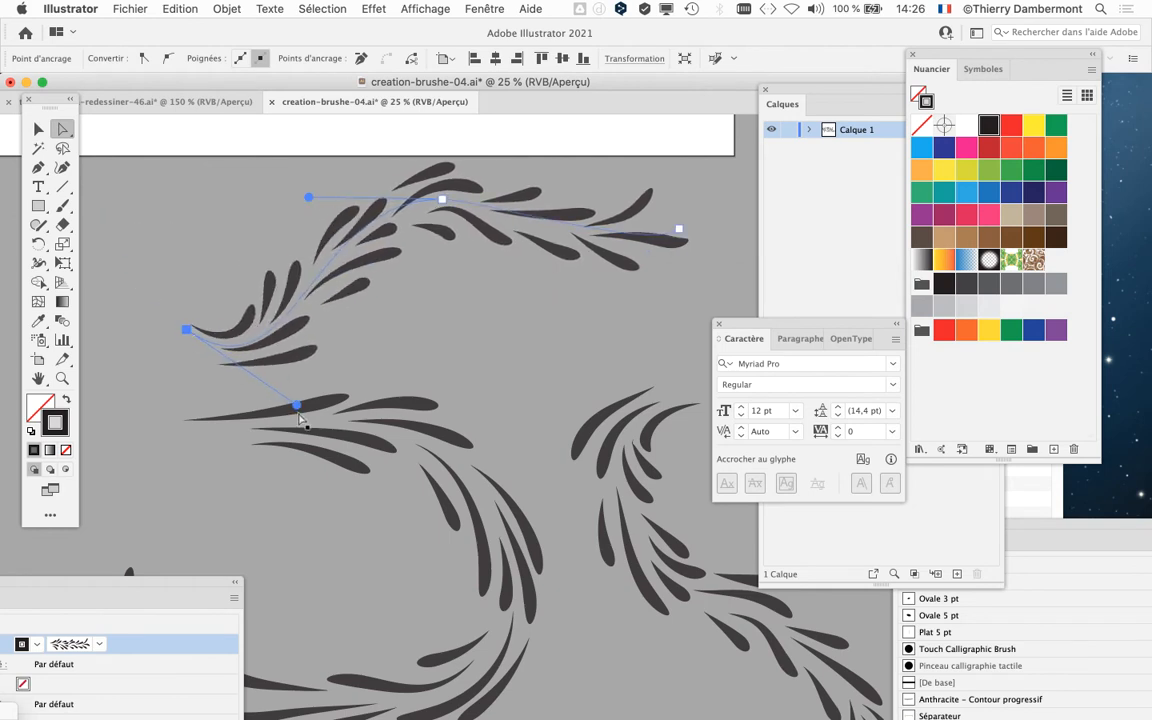
mouse_move(297, 407)
left_mouse_down()
mouse_move(141, 188)
mouse_move(263, 197)
left_mouse_up()
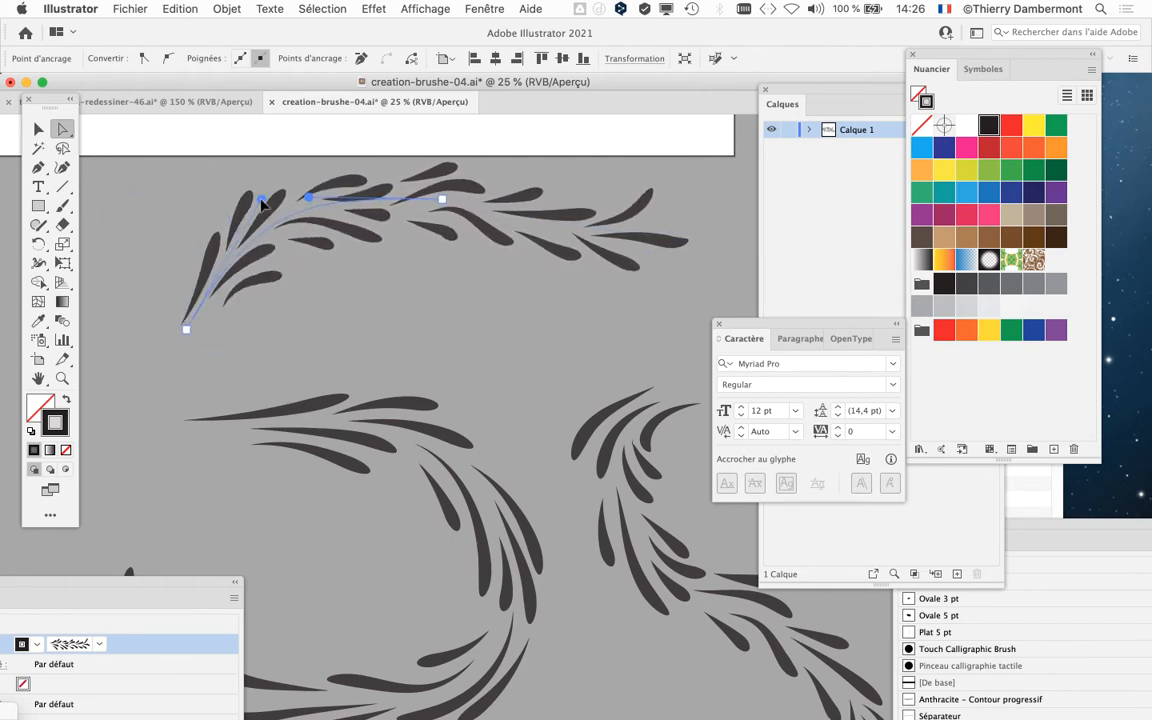
left_click(441, 200)
left_click_drag(441, 203, 431, 321)
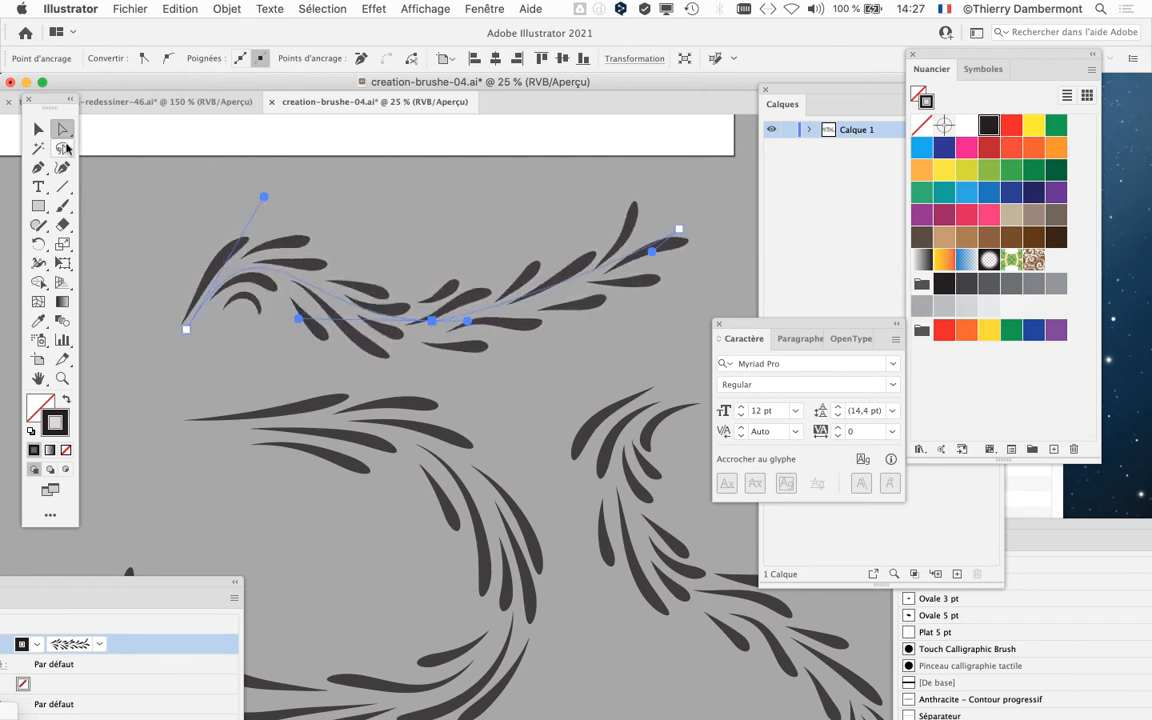
Check the bare branch paths in outline mode and return to preview mode.
key("super+y")
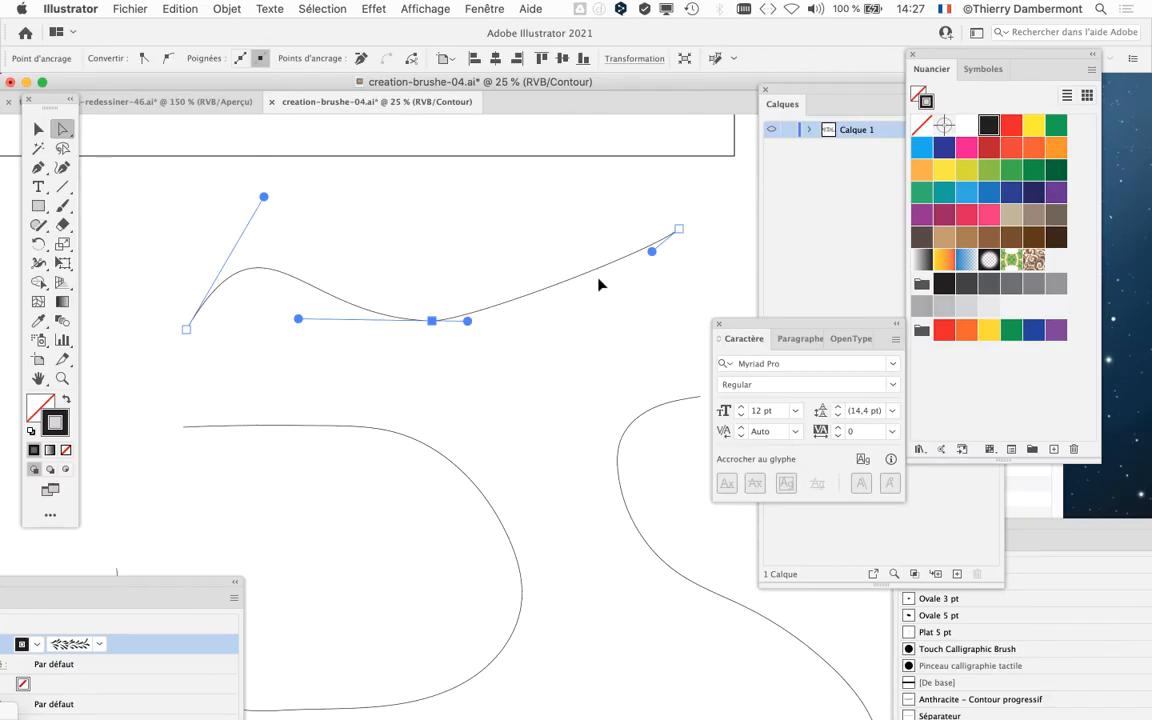
key("super+y")
scroll(512, 290, "down", 1)
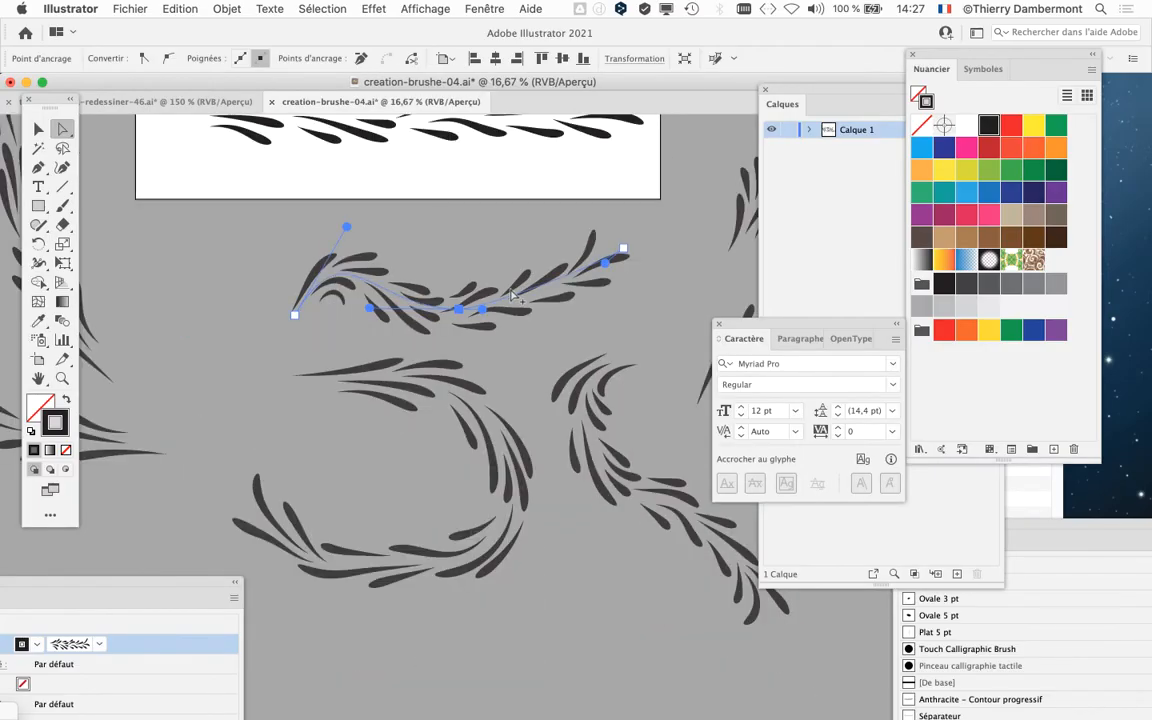
Select the whole reshaped branch path with the Selection tool.
left_click(38, 129)
left_click(432, 268)
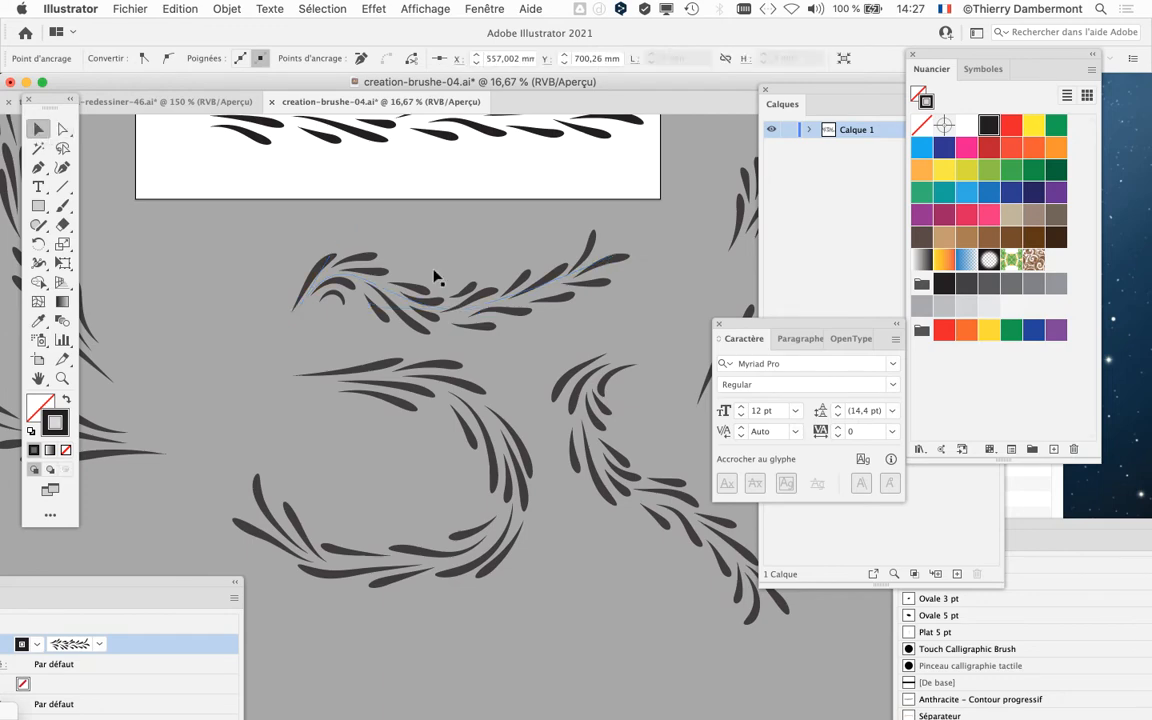
left_click(415, 301)
scroll(509, 404, "down", 3)
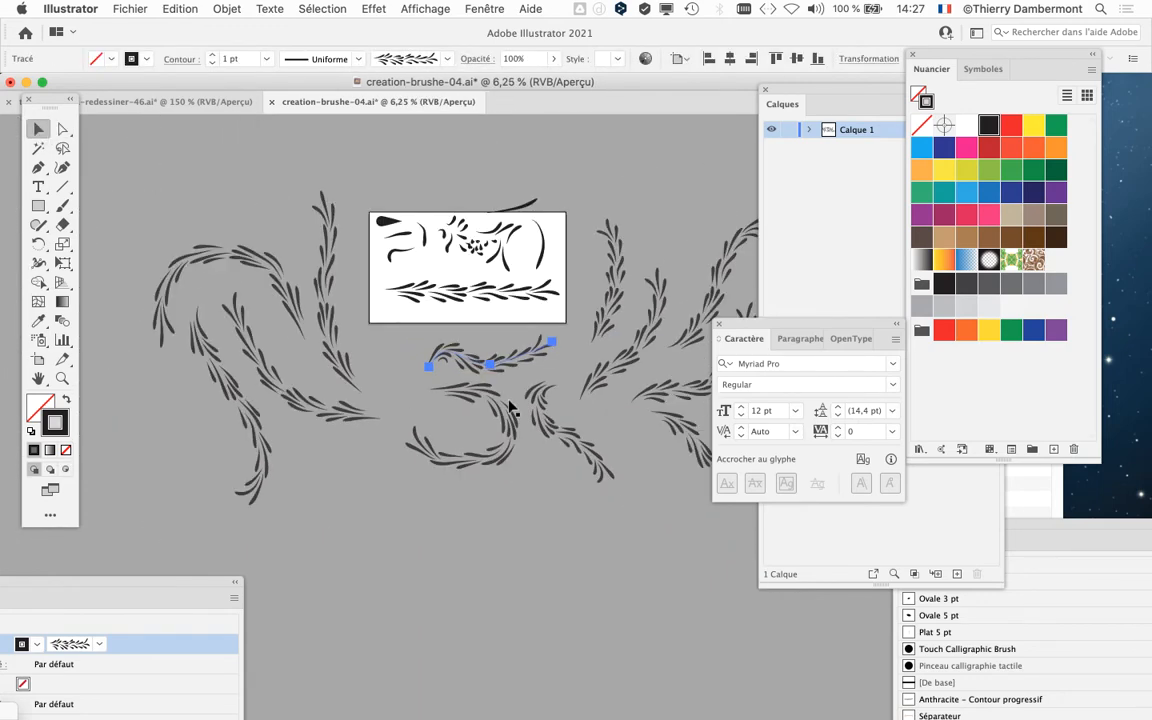
Move the character and layers panels away from the branches so that all the artwork is uncovered.
left_click_drag(459, 364, 373, 258)
left_click_drag(400, 320, 413, 411)
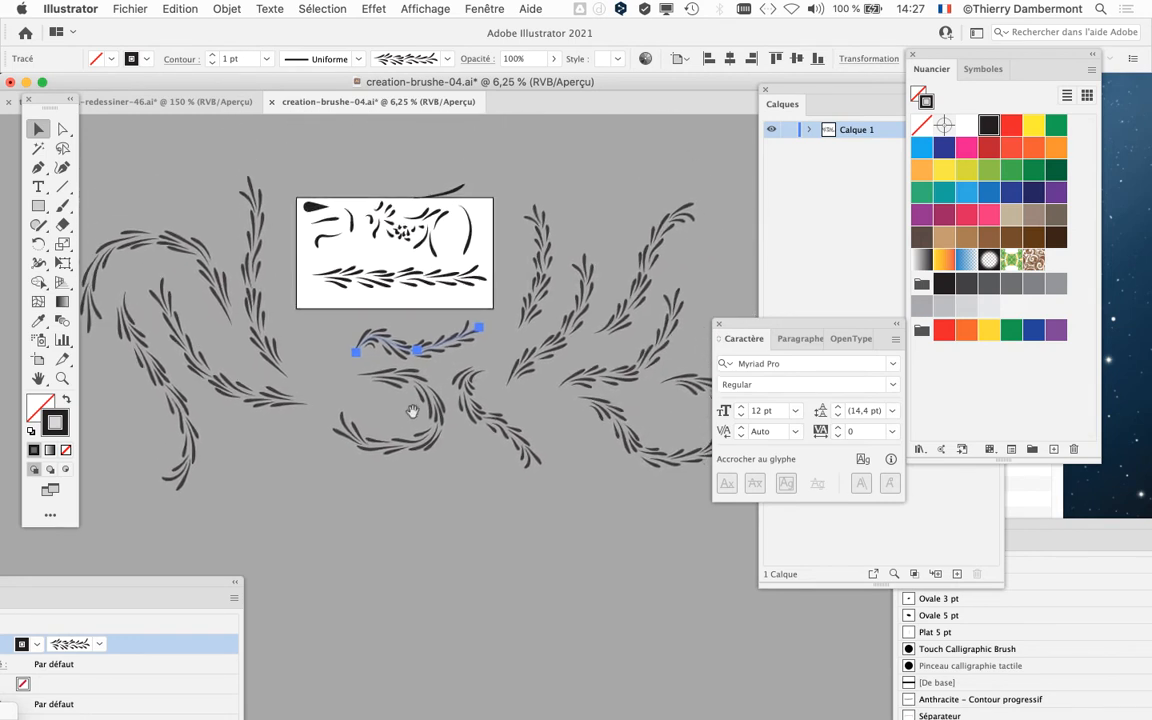
left_click_drag(742, 321, 568, 563)
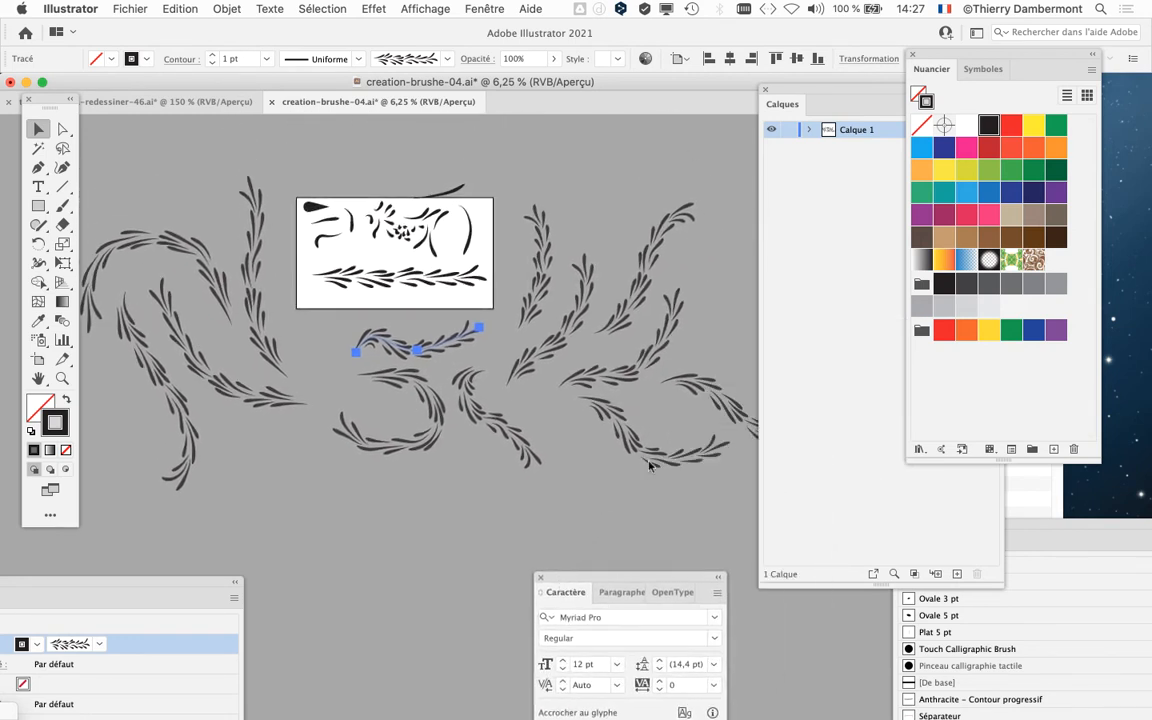
left_click_drag(811, 102, 983, 391)
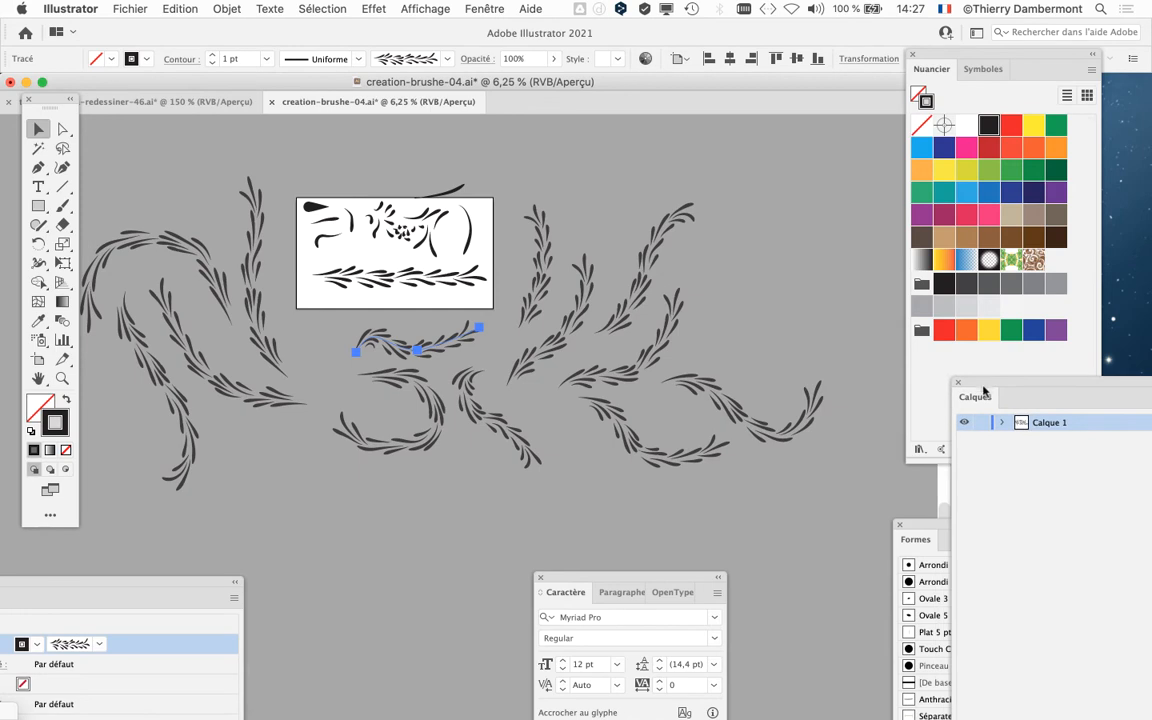
Select all objects with the same stroke and fill as the selected branch (Contour et fond).
left_click(322, 9)
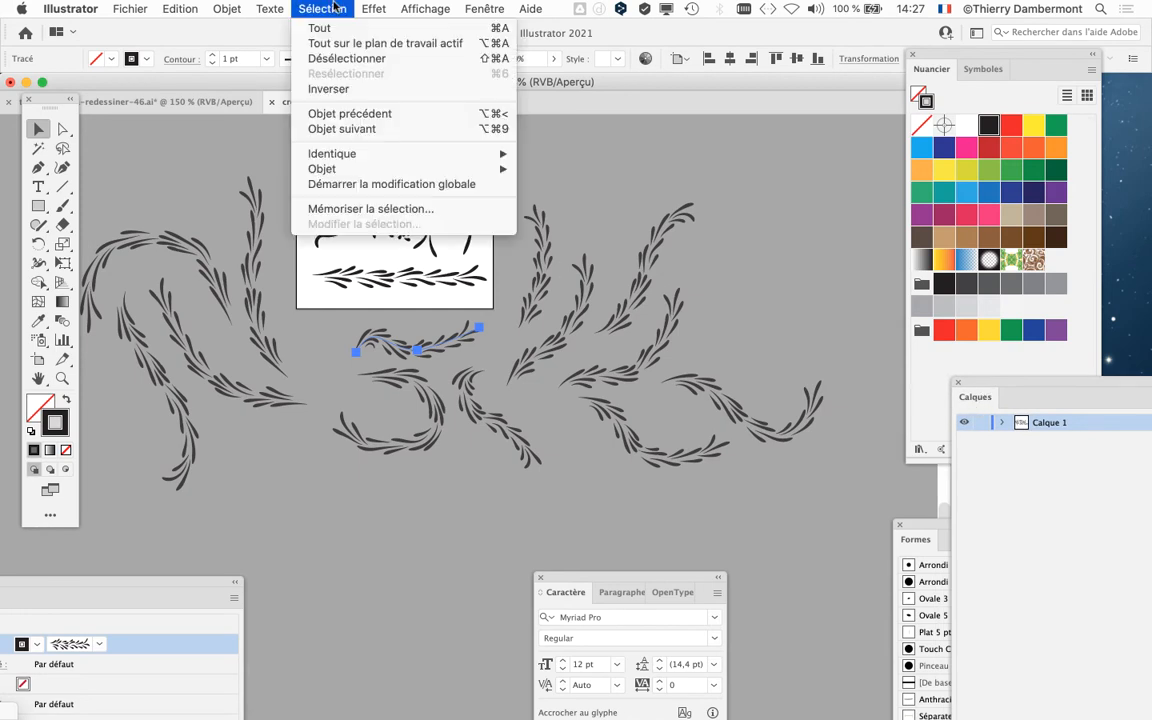
mouse_move(342, 159)
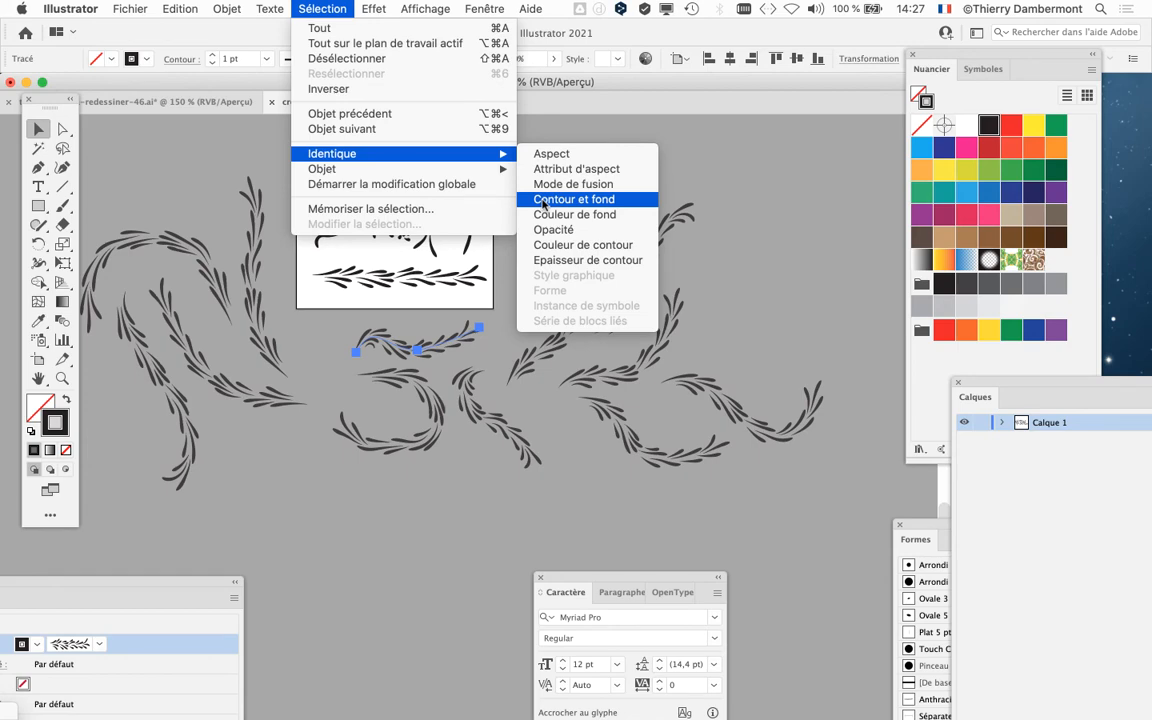
left_click(545, 200)
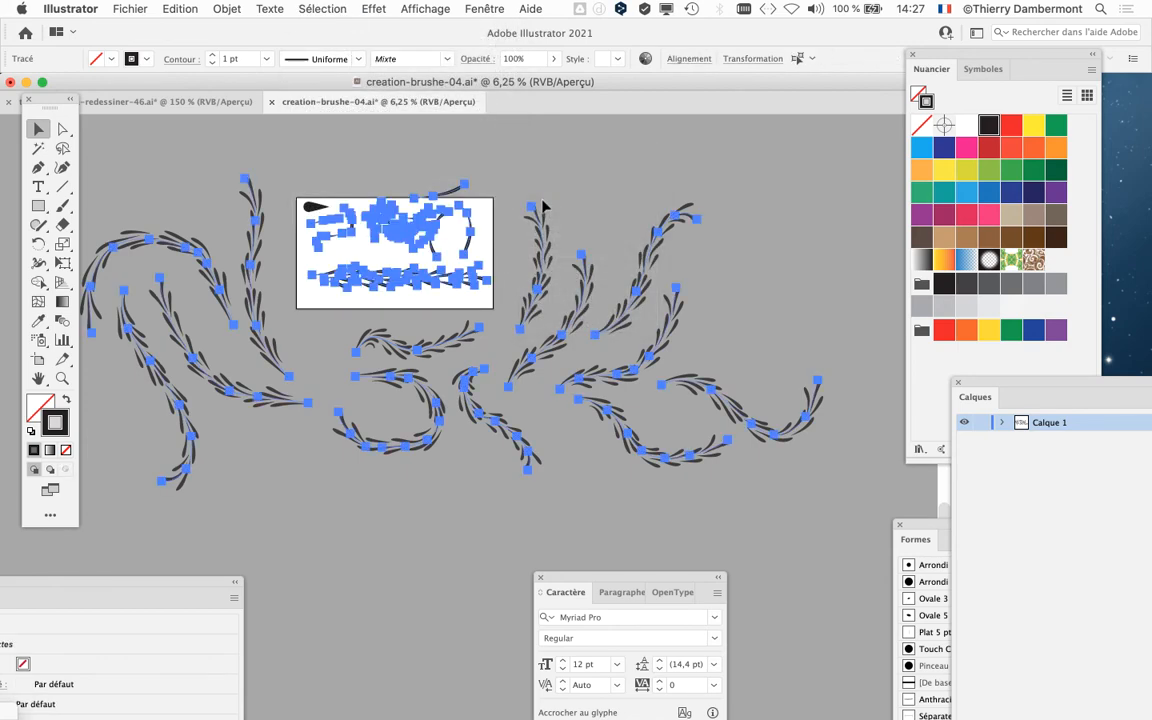
Select the small branch just below the artboard and all objects with the same appearance (Aspect).
left_click(546, 195)
left_click(435, 353)
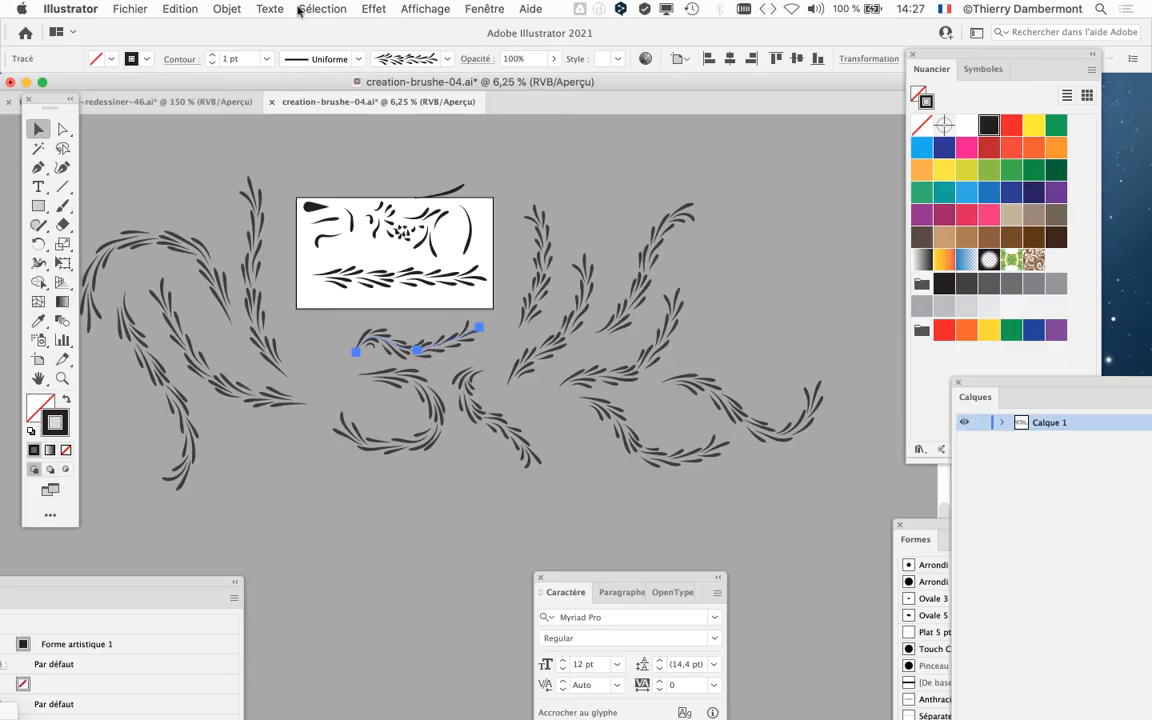
left_click(298, 10)
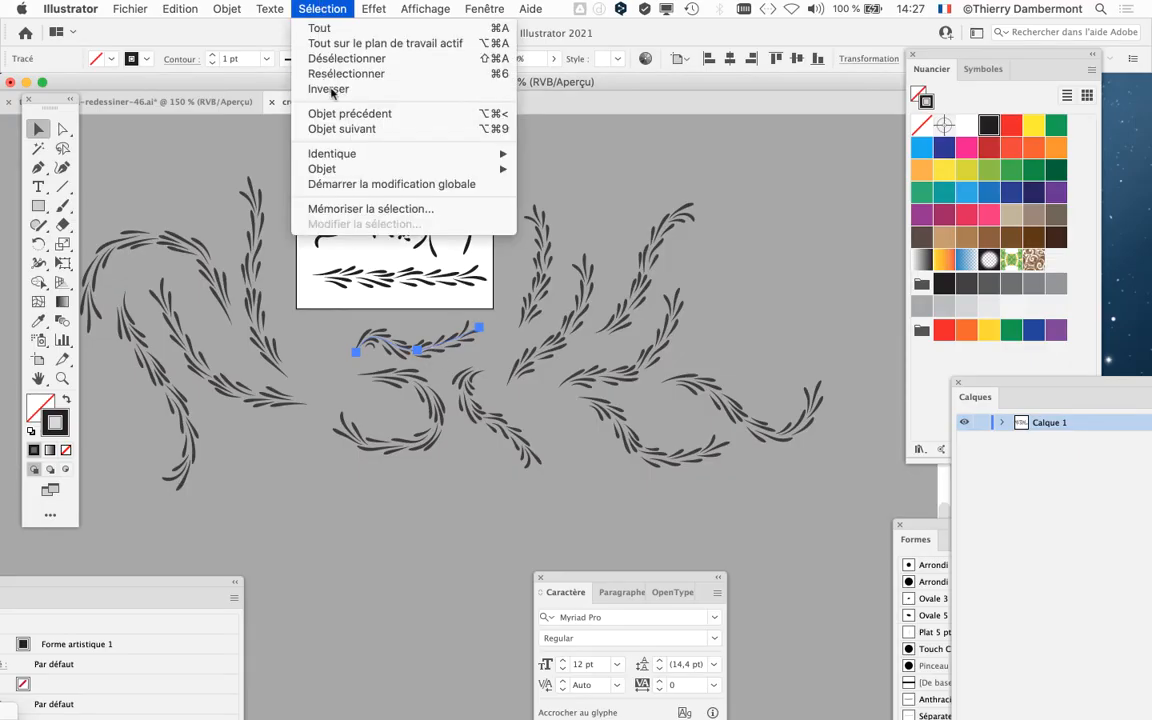
mouse_move(330, 153)
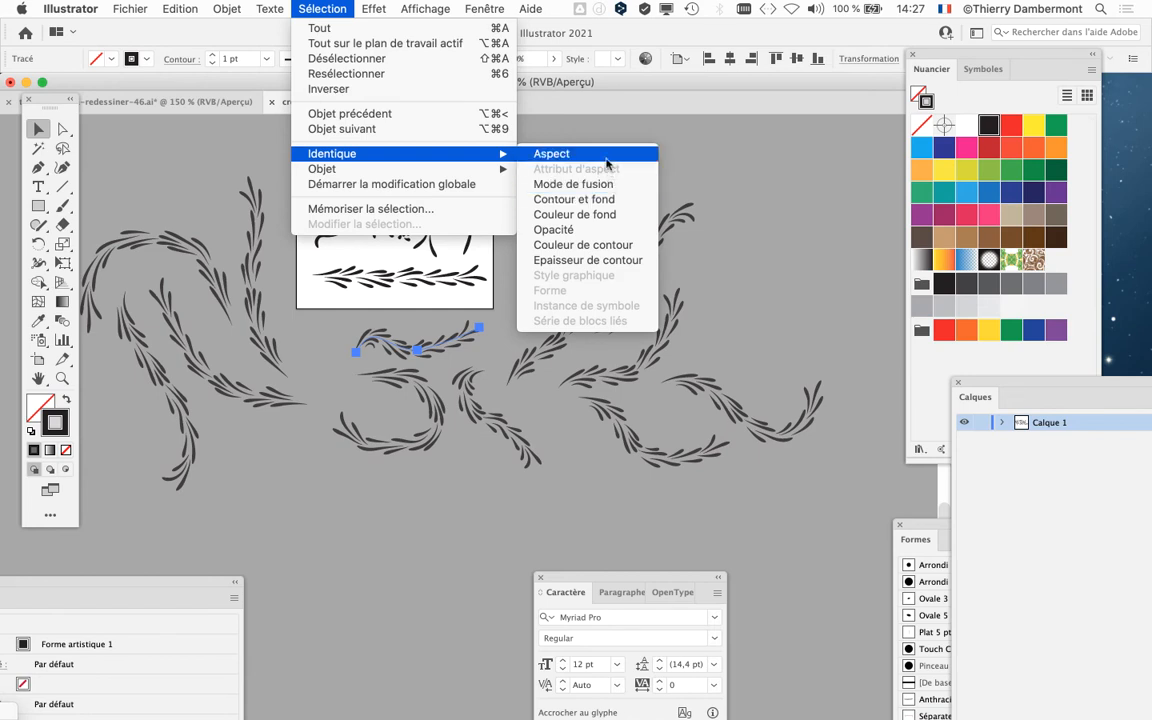
left_click(606, 155)
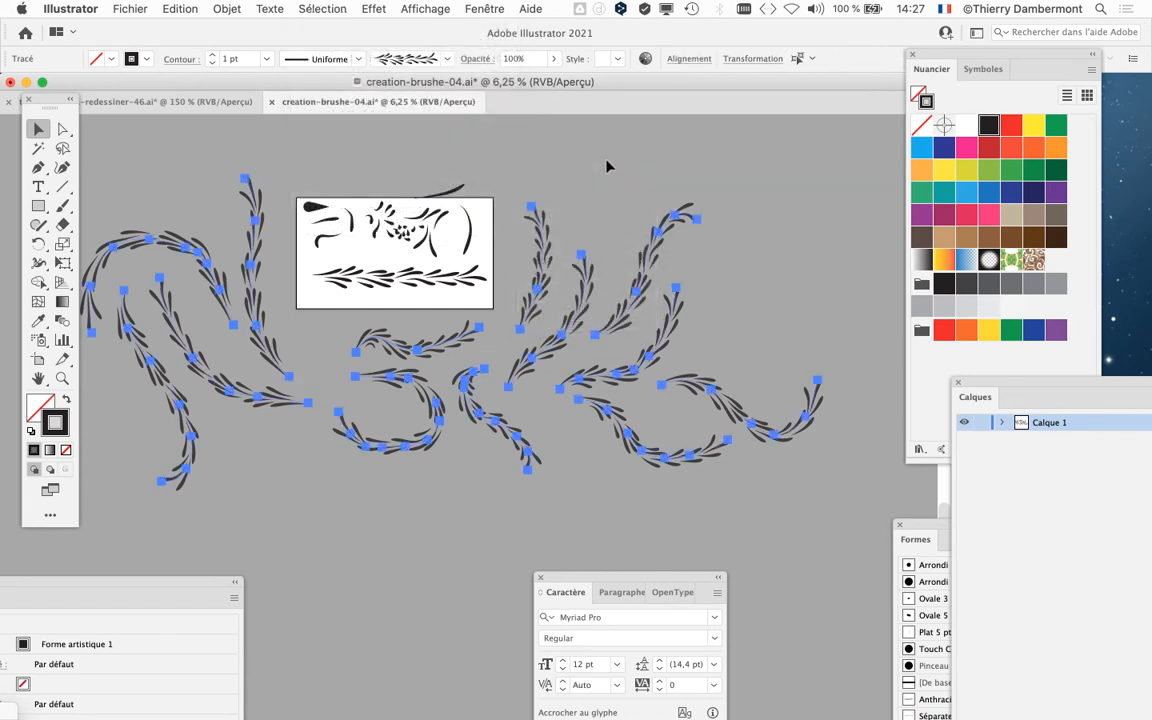
Bring the Appearance panel (Aspect) into full view and inspect the stroke settings of the selected branches.
scroll(420, 304, "left", 3)
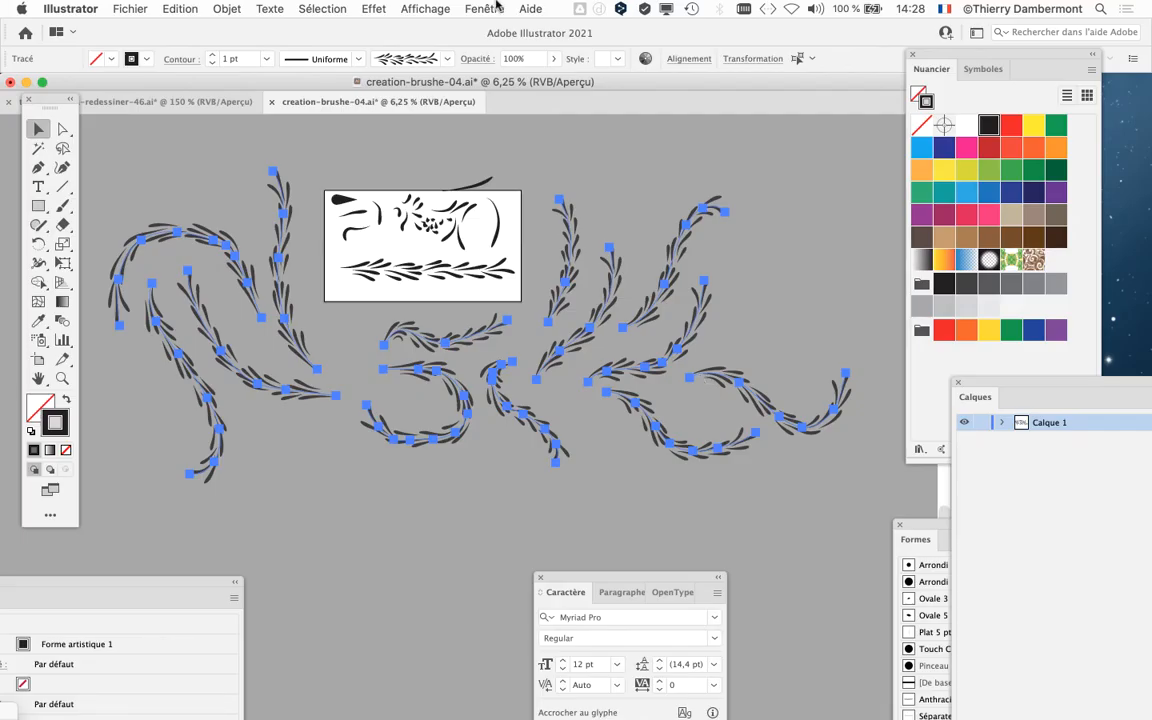
left_click(487, 9)
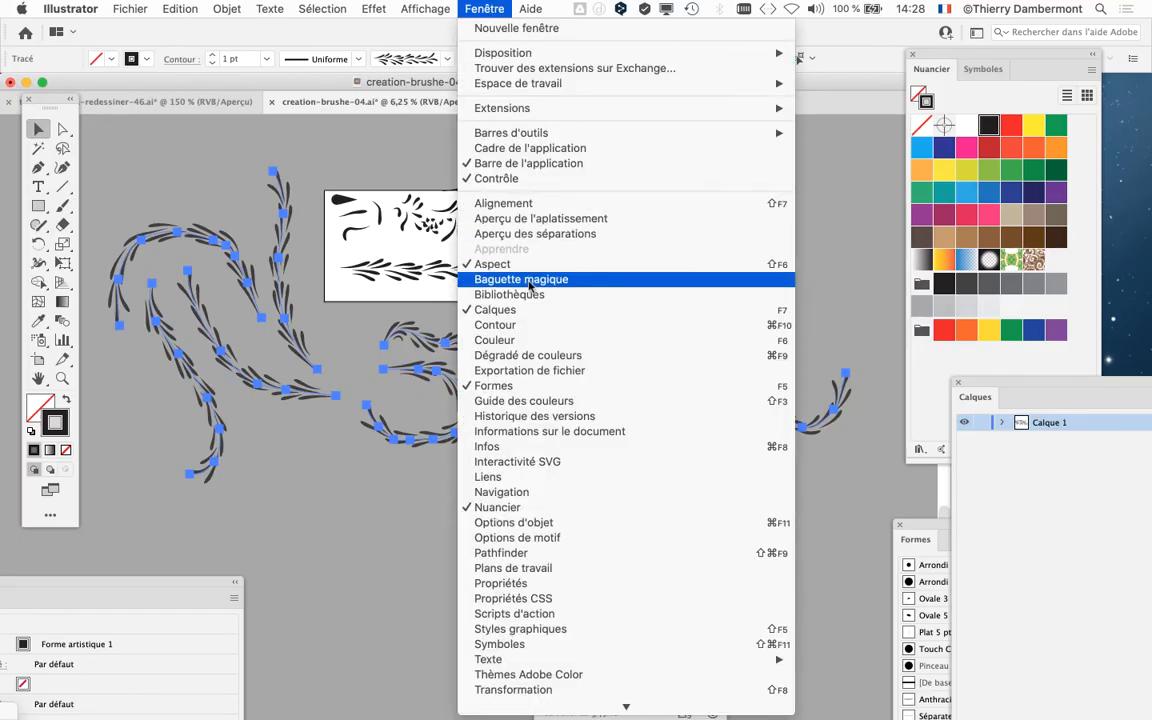
left_click(478, 244)
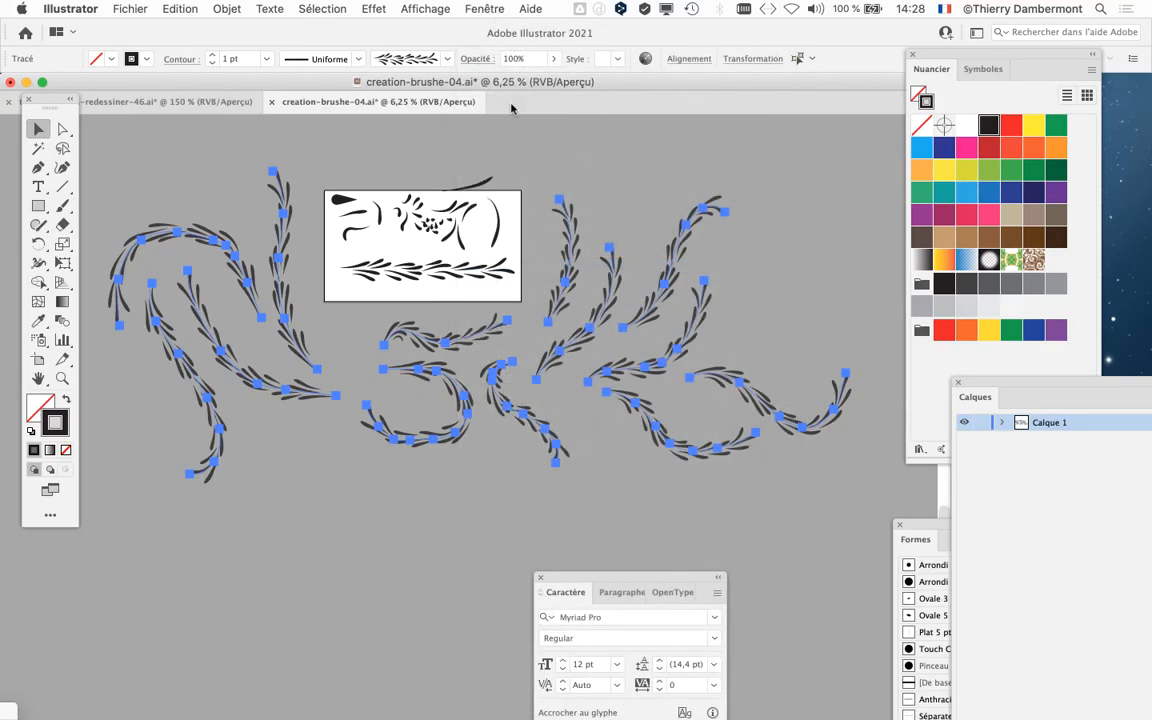
left_click(468, 8)
left_click(478, 259)
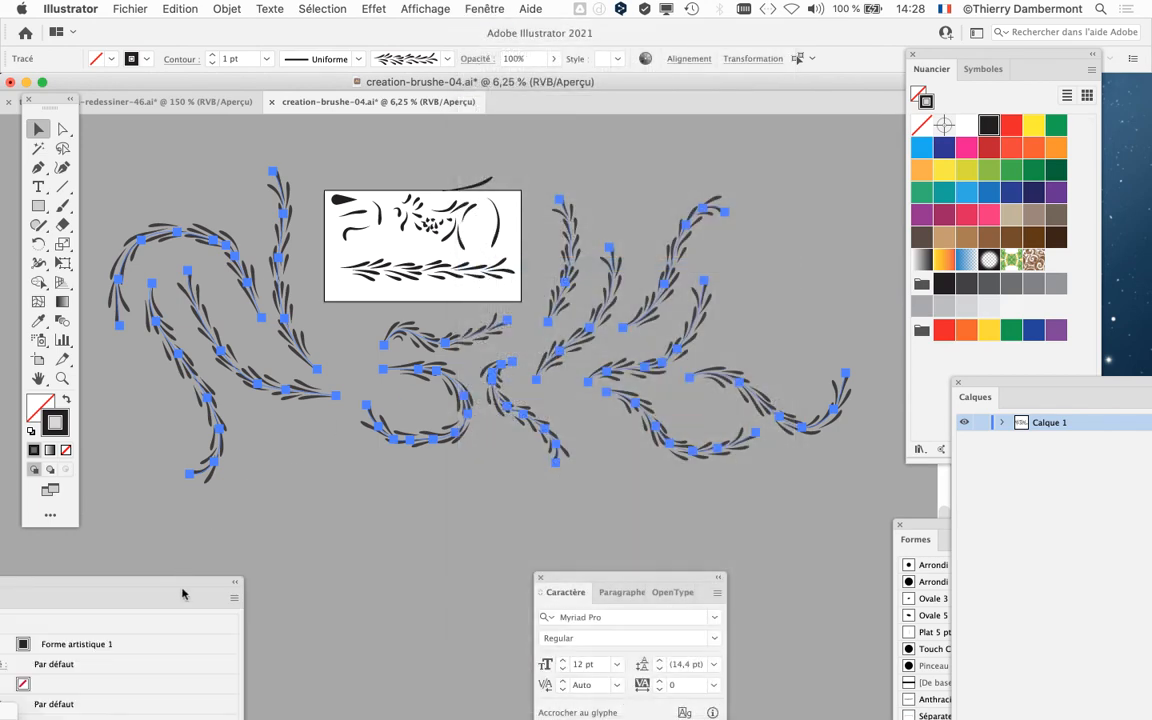
left_click_drag(182, 594, 825, 107)
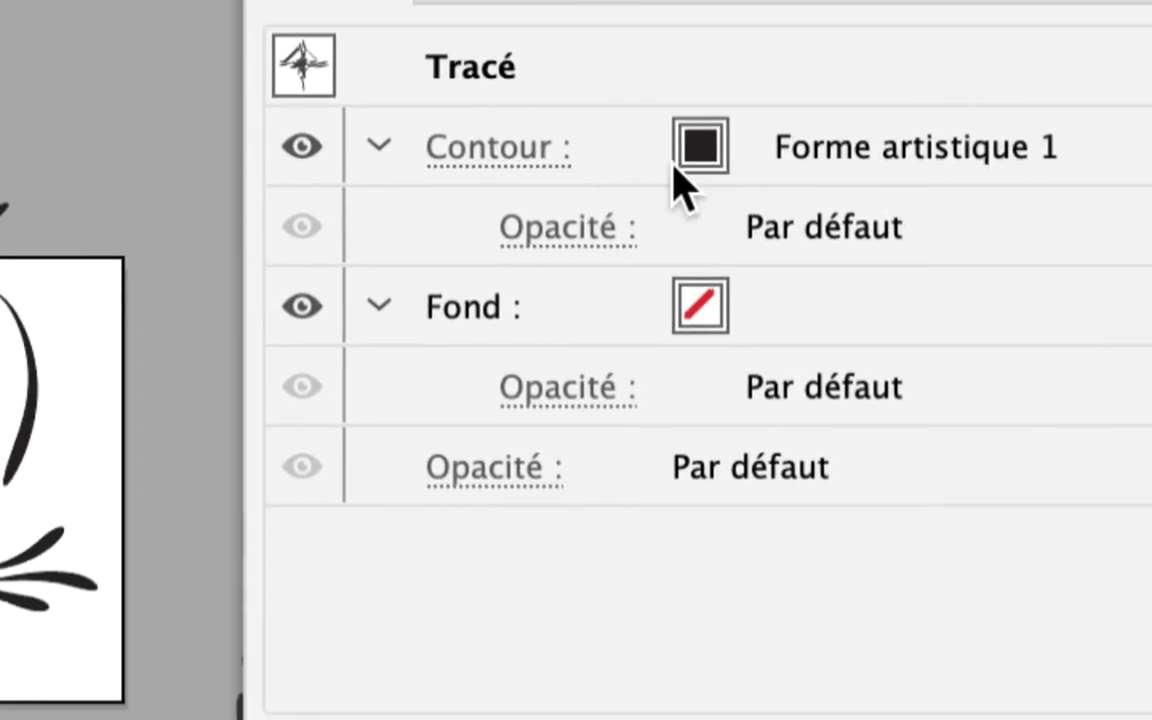
left_click(530, 162)
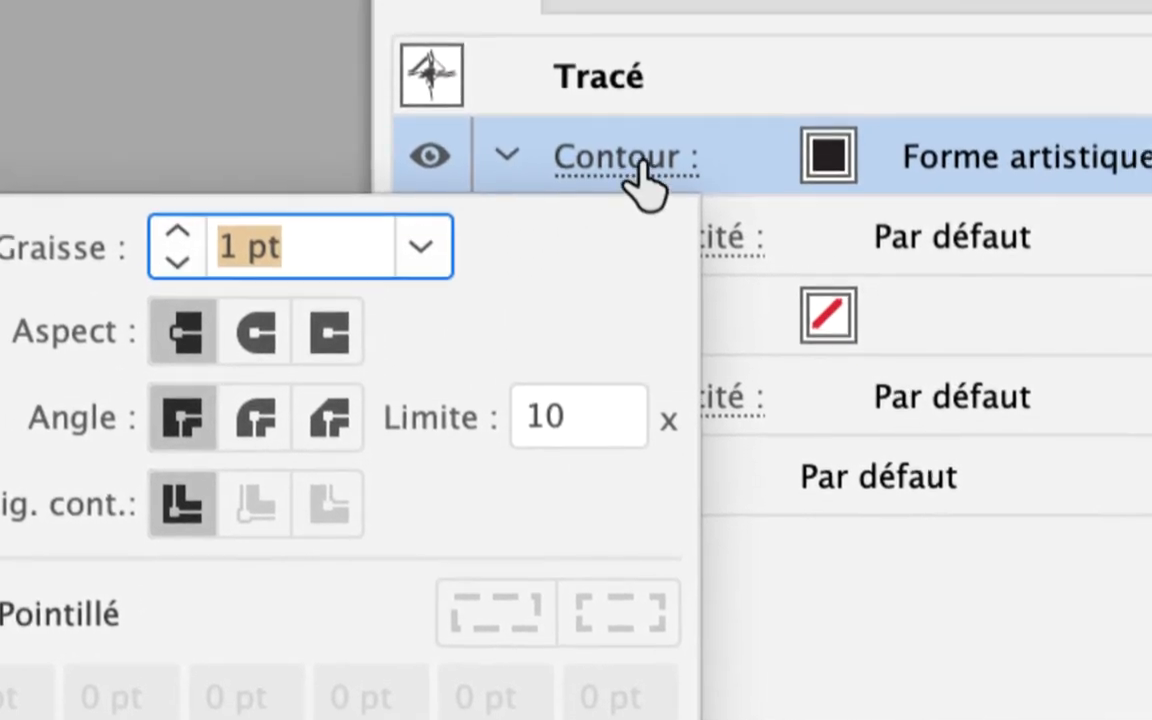
left_click(623, 110)
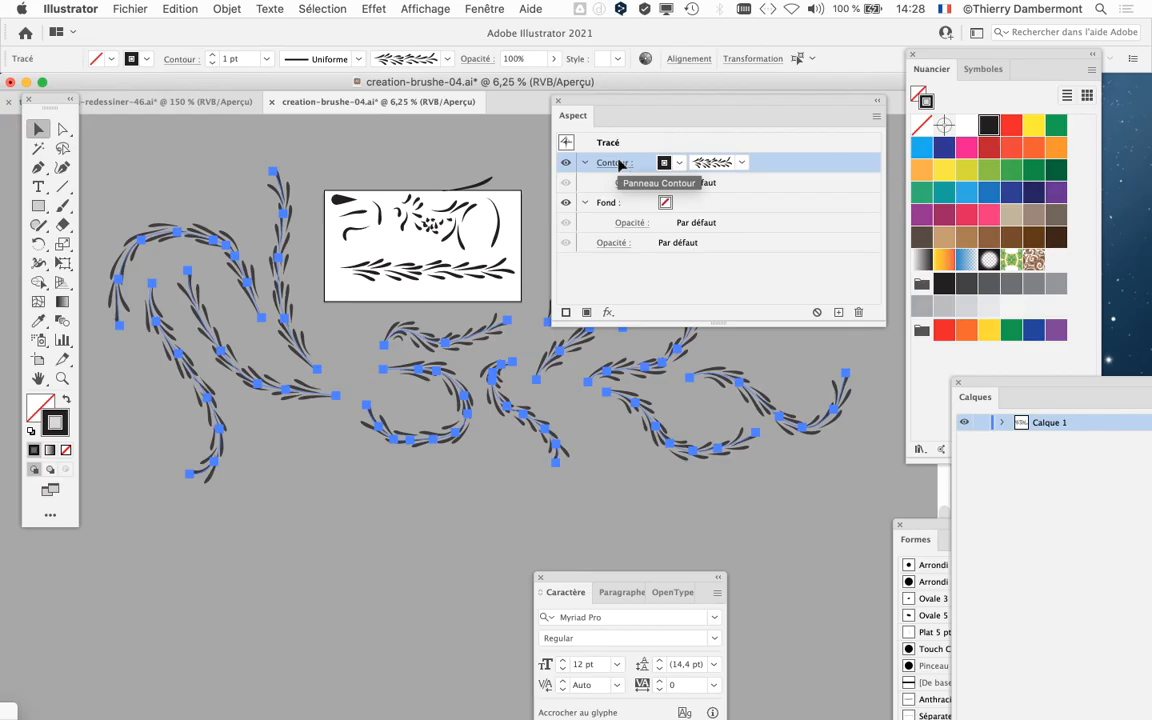
Delete all the selected brush branches around the artboard and move the Appearance panel clear of the artwork.
key("super+shift+a")
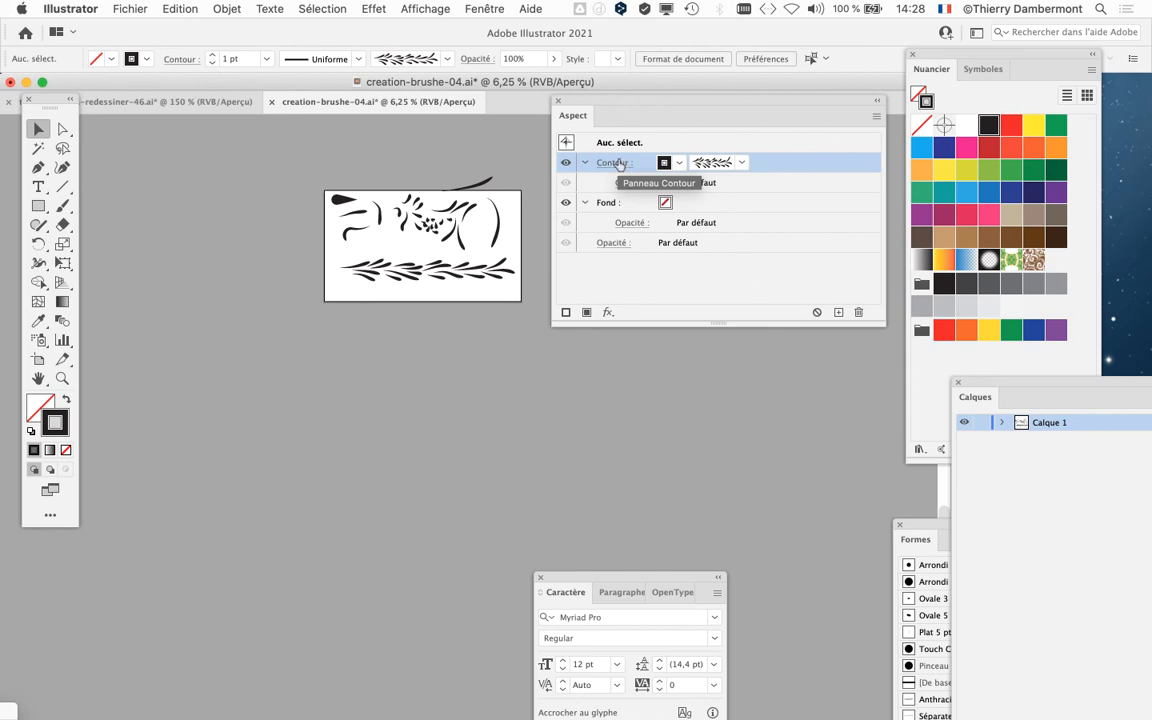
left_click_drag(614, 107, 710, 288)
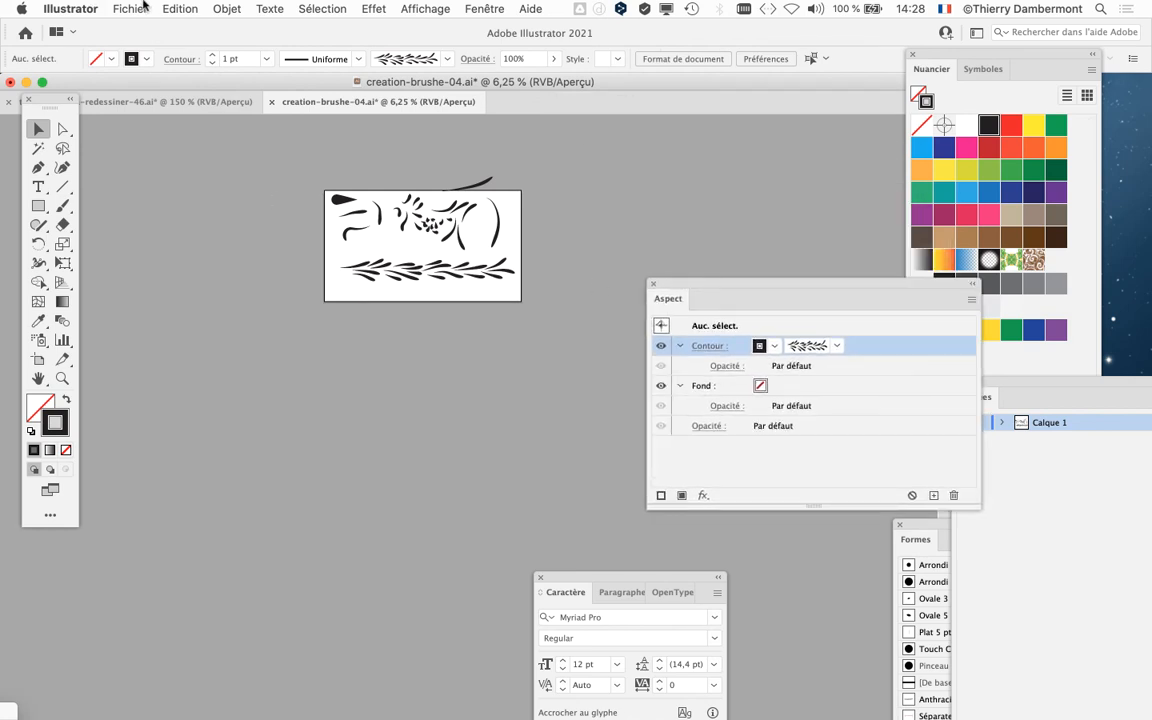
Save the document as creation-brushe-05.ai in the teddy bear 12 folder, accepting the default Illustrator options.
left_click(130, 9)
left_click(190, 159)
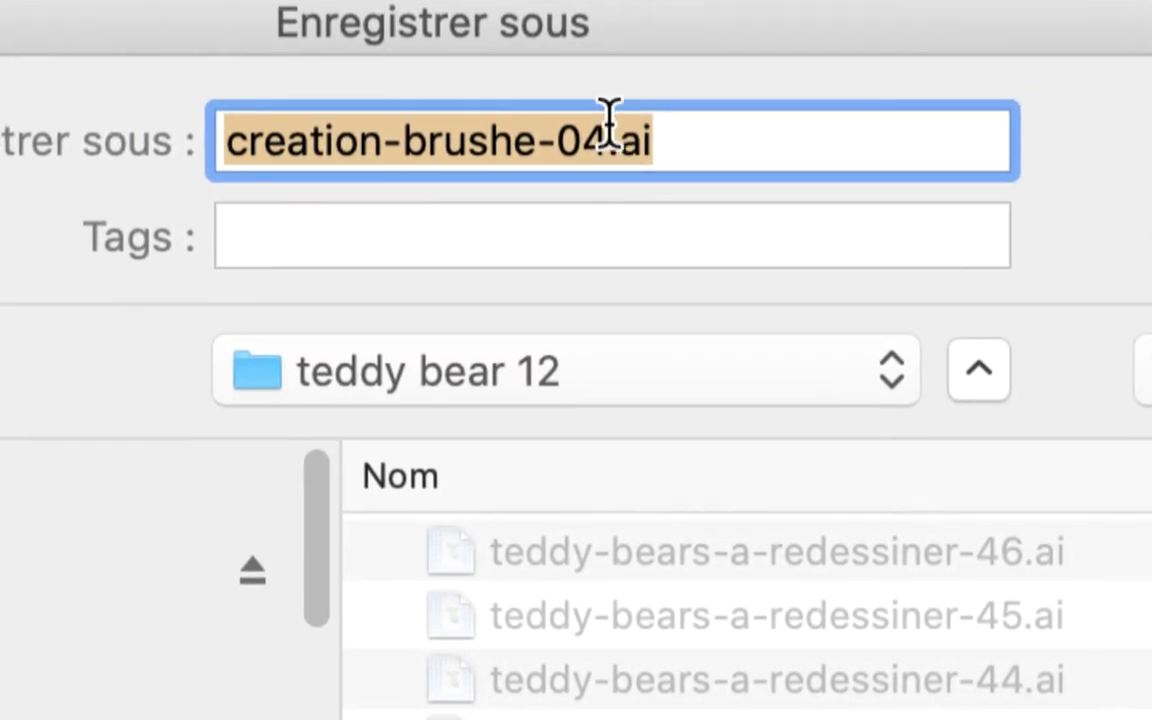
left_click_drag(609, 122, 592, 148)
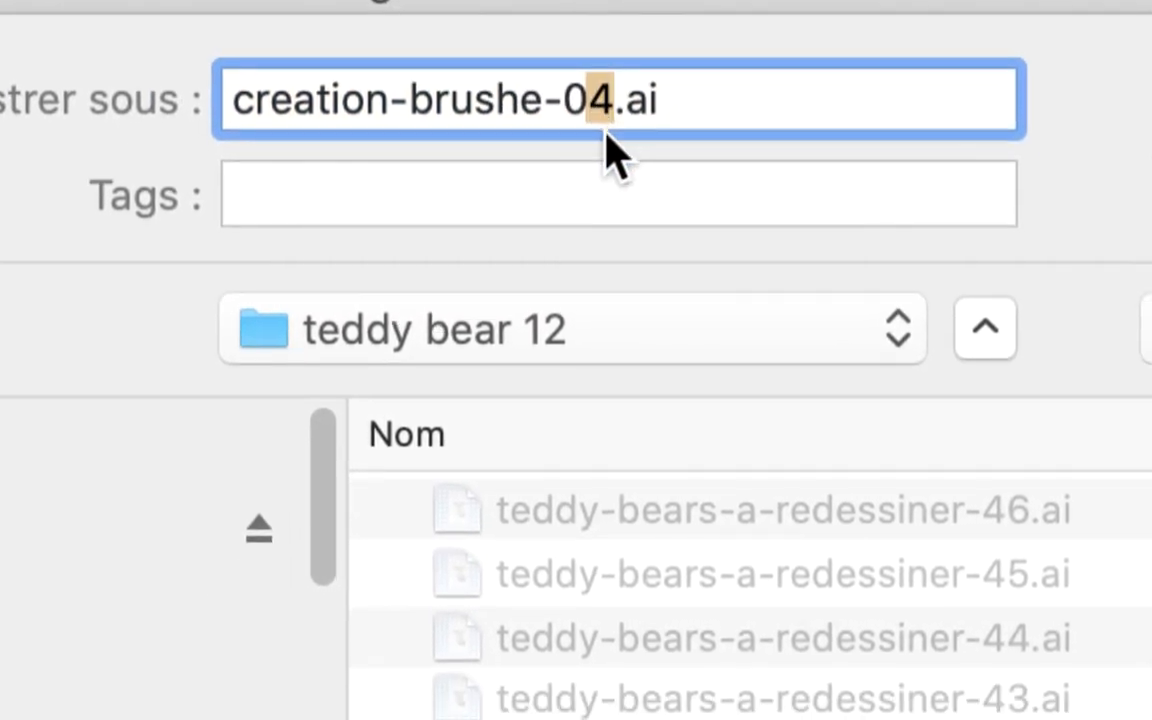
type("5")
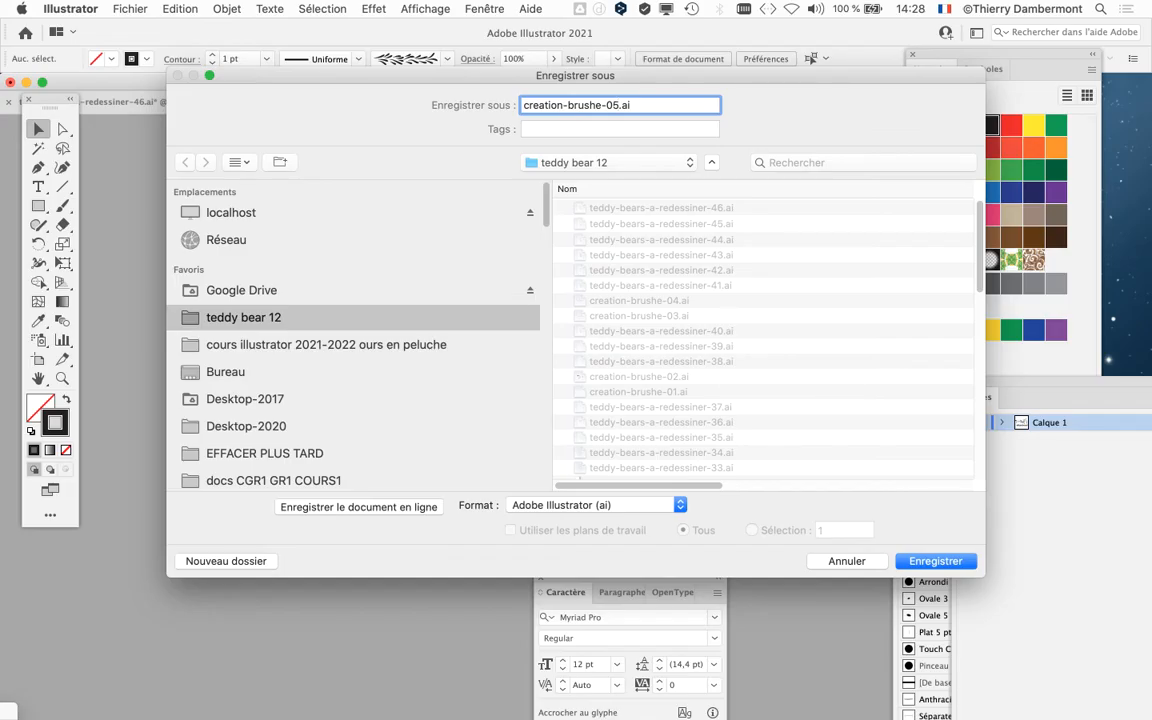
key("Return")
key("Return")
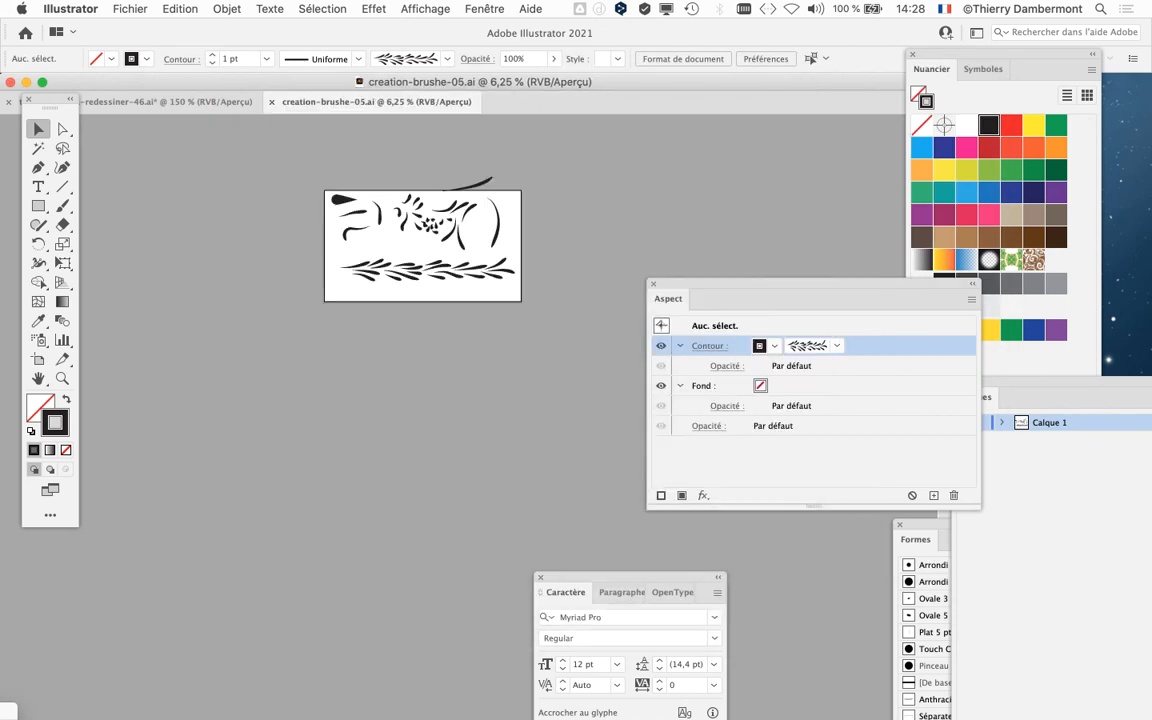
Review the available criteria for selecting identical objects (Identique) without applying any of them.
left_click(322, 8)
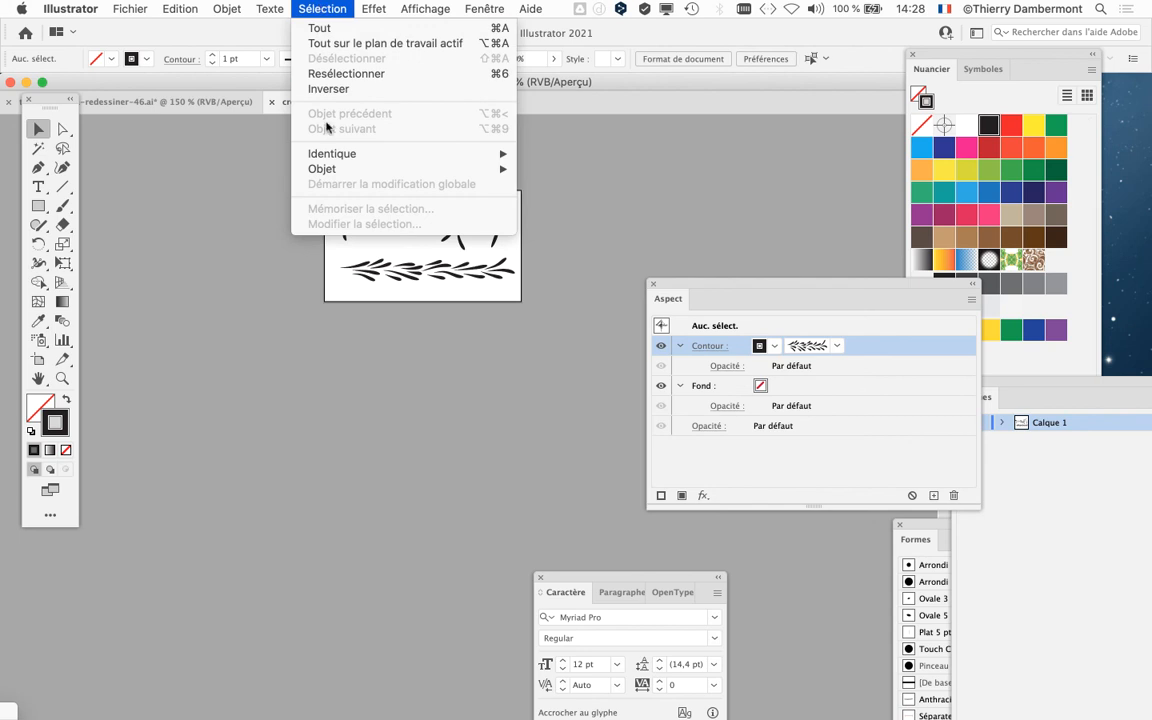
mouse_move(297, 153)
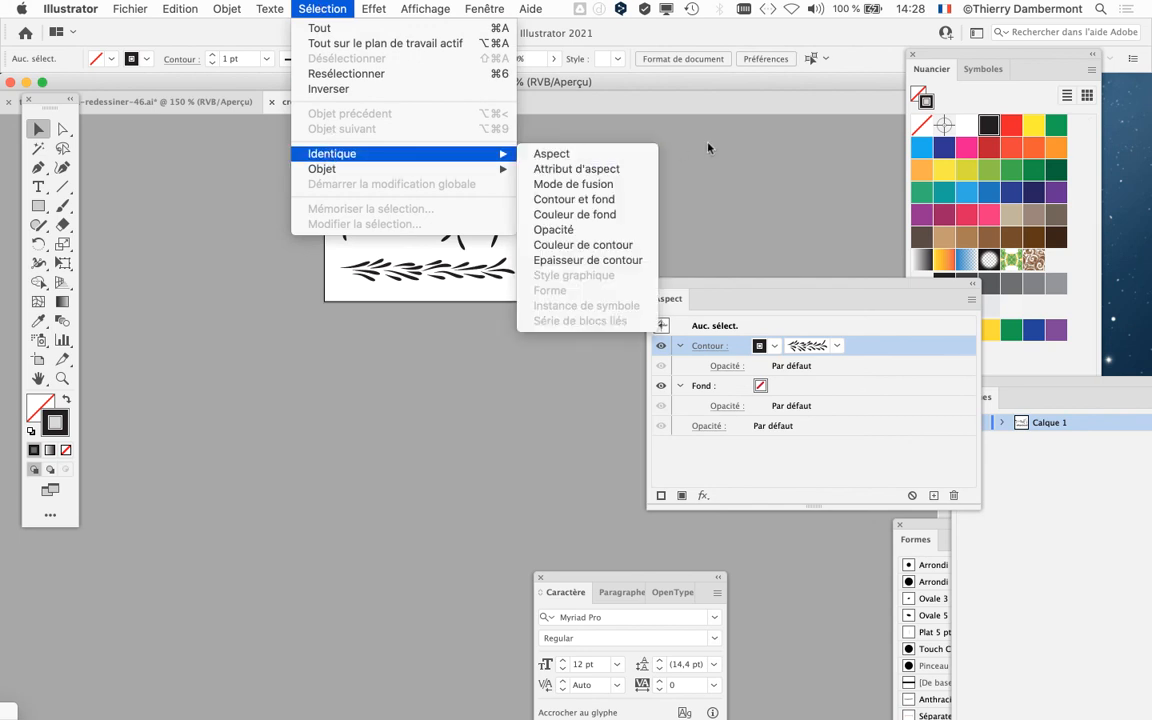
left_click(780, 143)
Show the macOS keyboard viewer to demonstrate a modifier-key combination, and close it.
left_click(944, 8)
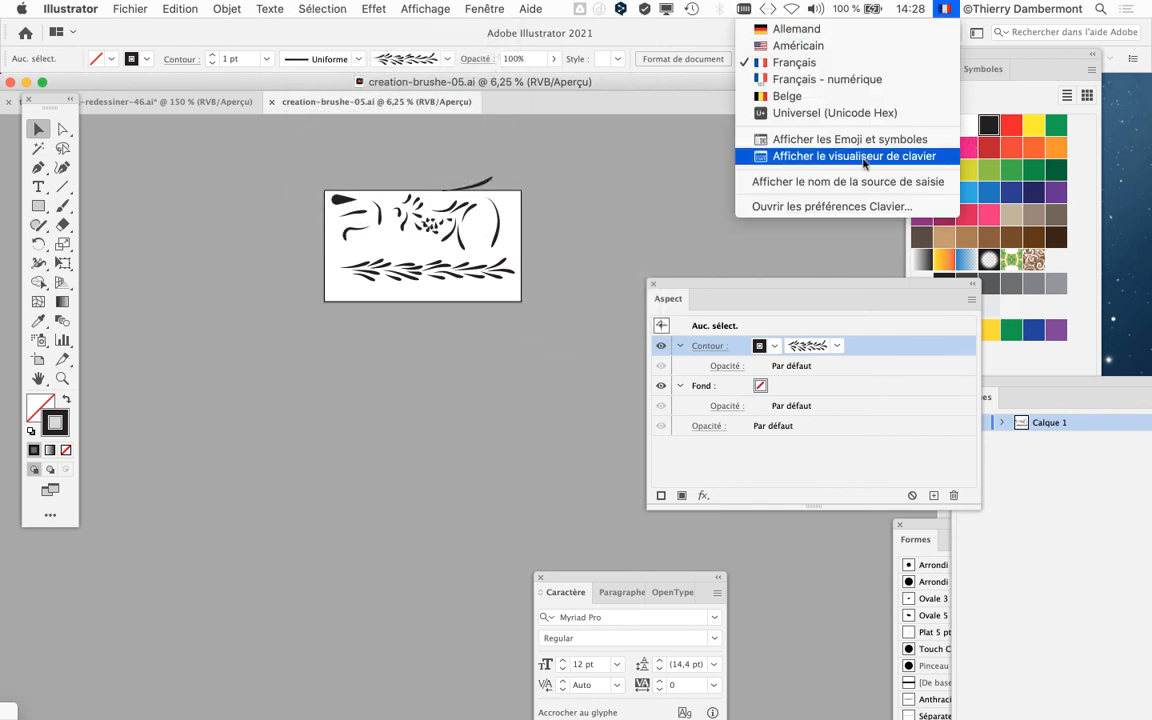
left_click(838, 157)
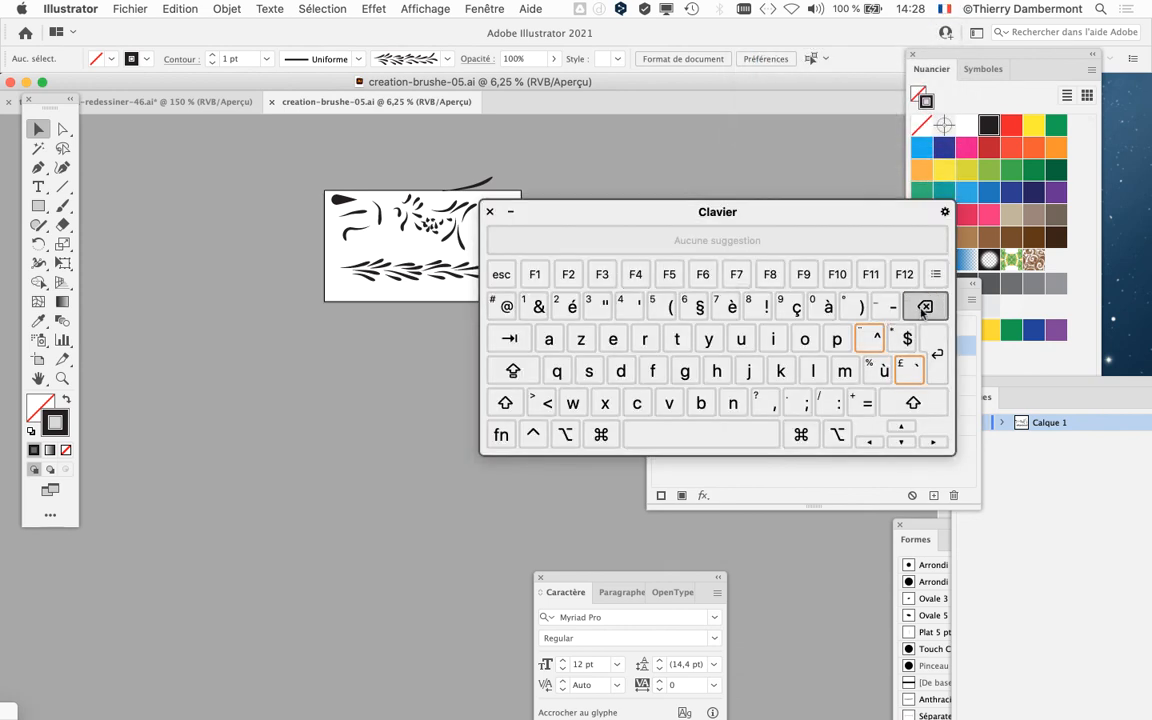
key("alt+super")
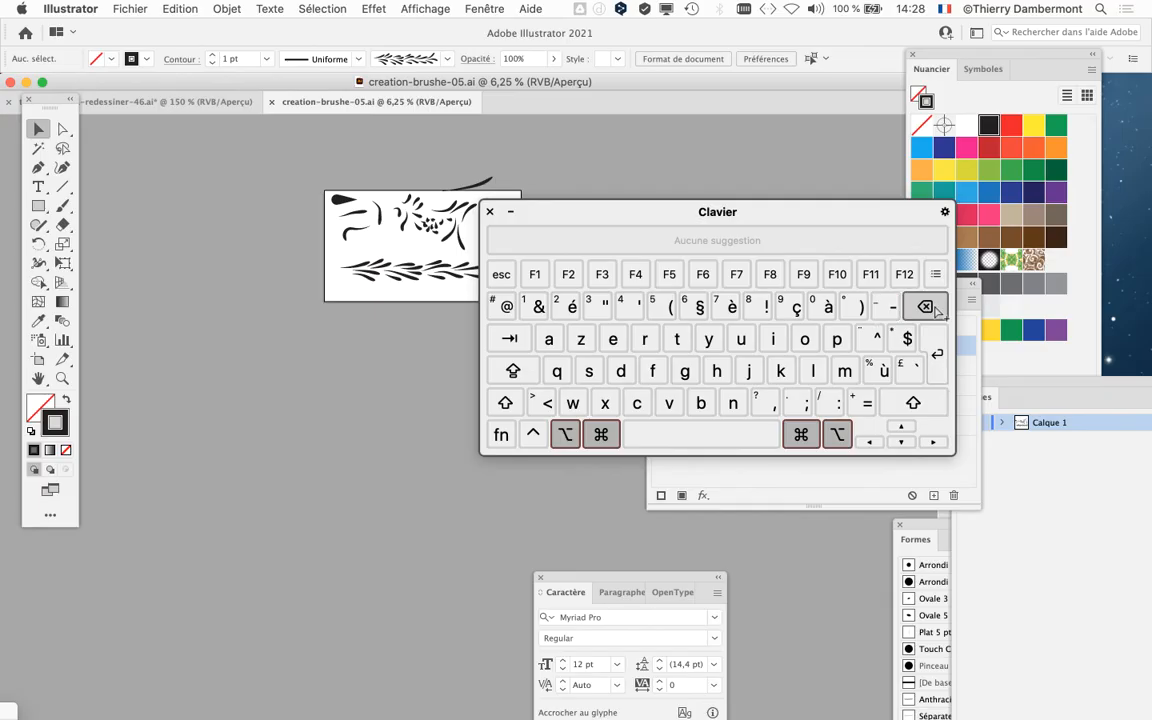
left_click(489, 211)
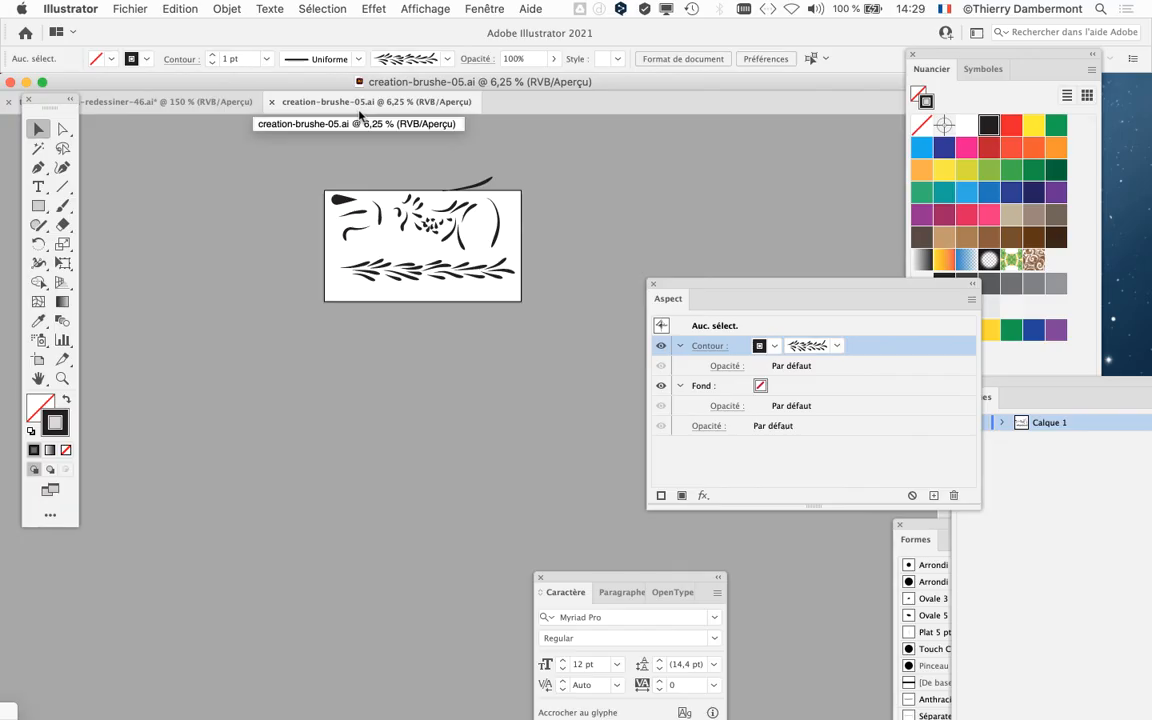
scroll(712, 440, "up", 4)
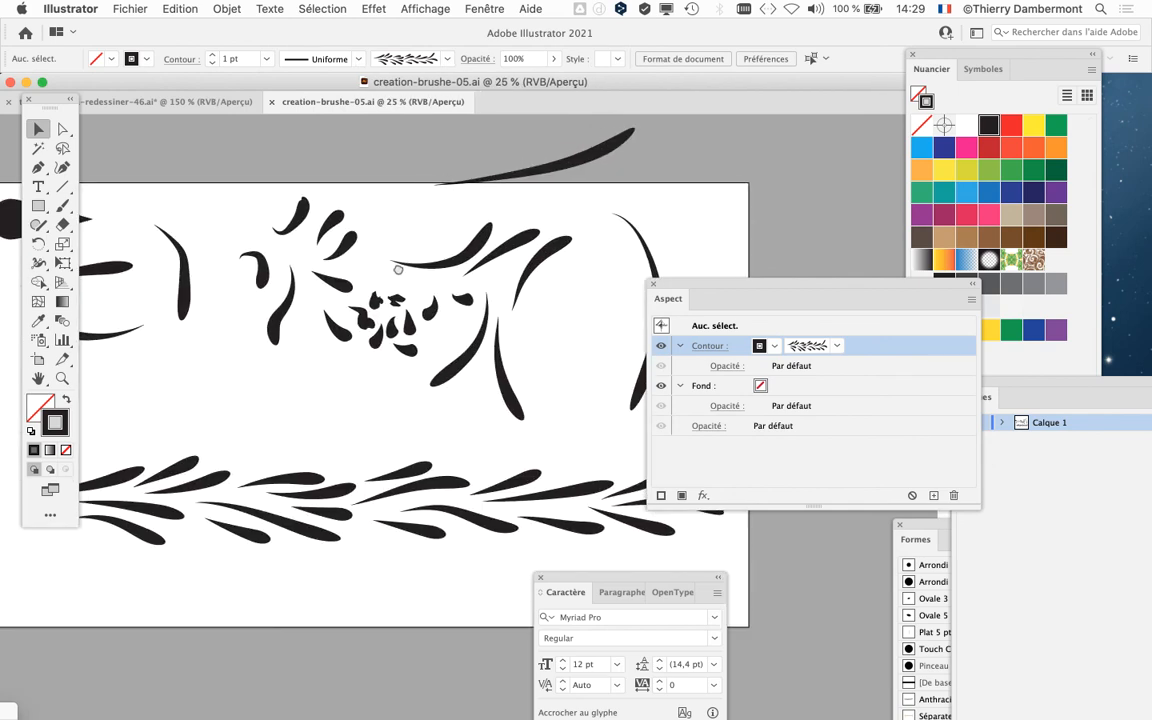